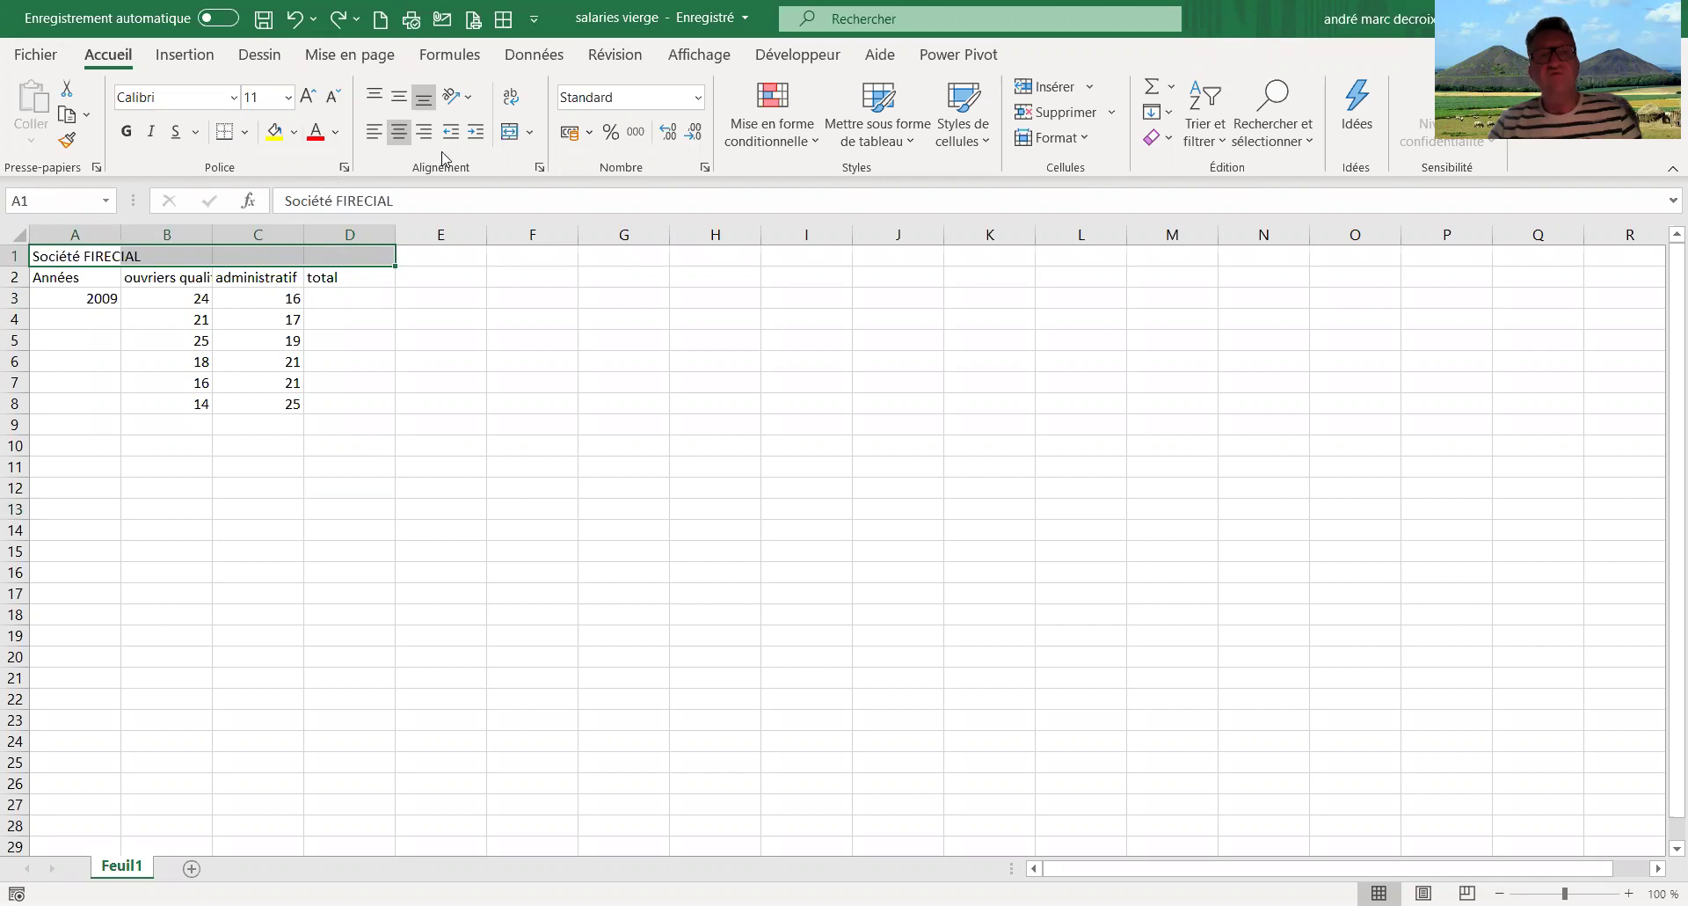
# - Merge and centre the title across A1:D1, and fill the years 2009 to 2014 down A3:A8
pyautogui.click(509, 132)
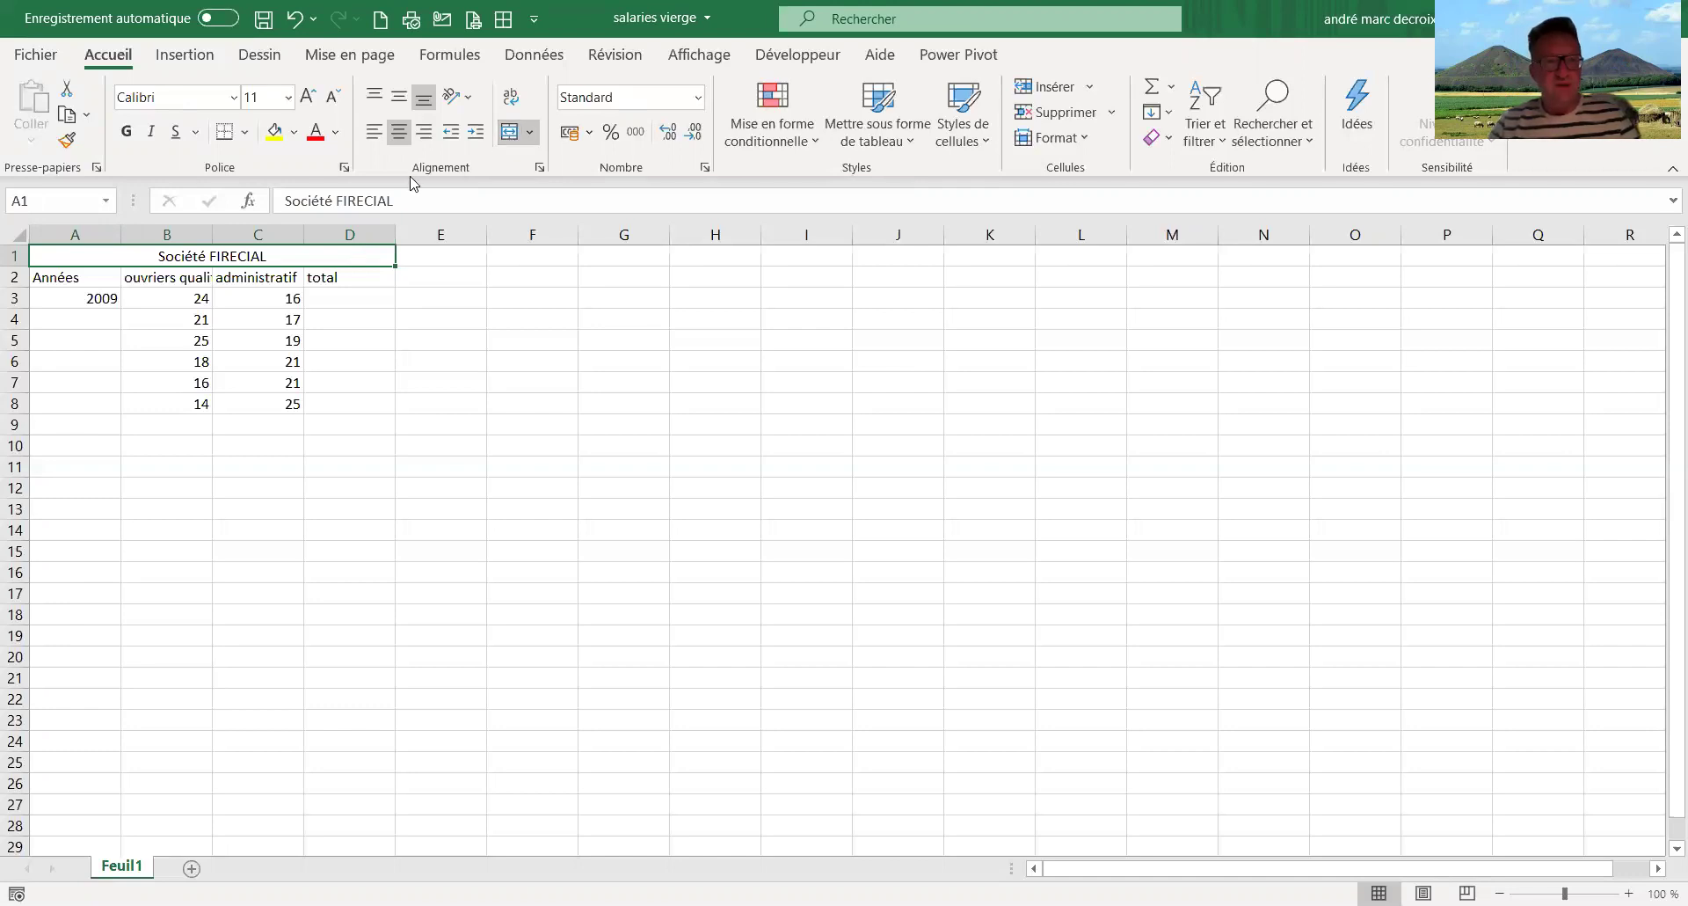
pyautogui.click(77, 299)
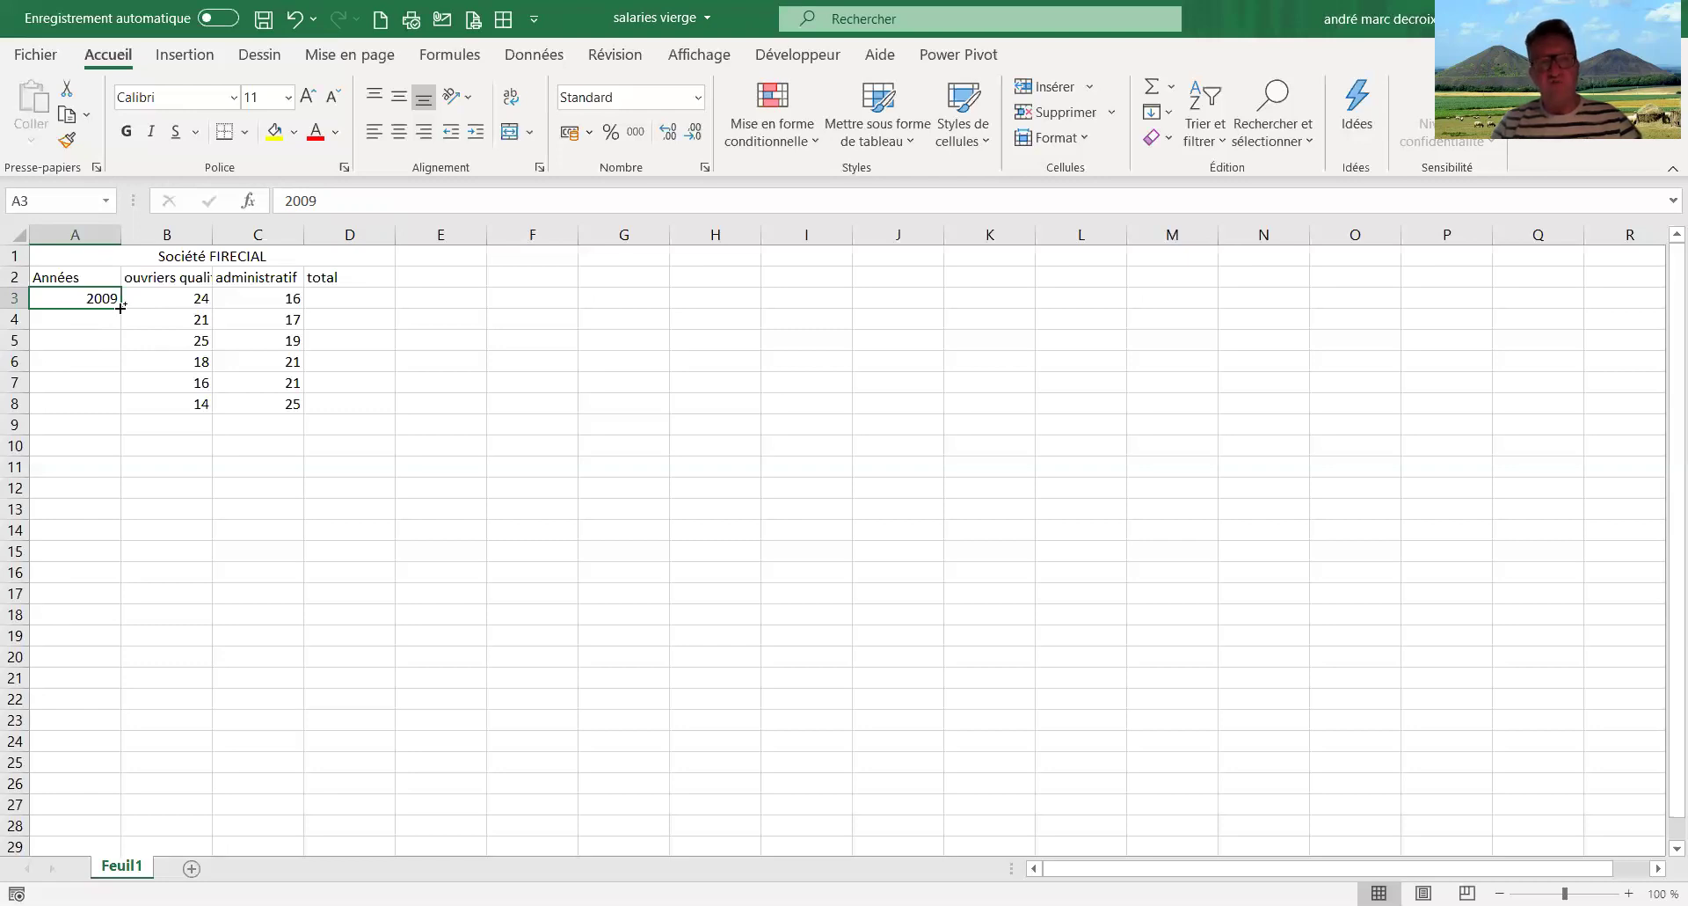
pyautogui.moveTo(121, 307); pyautogui.dragTo(120, 316)
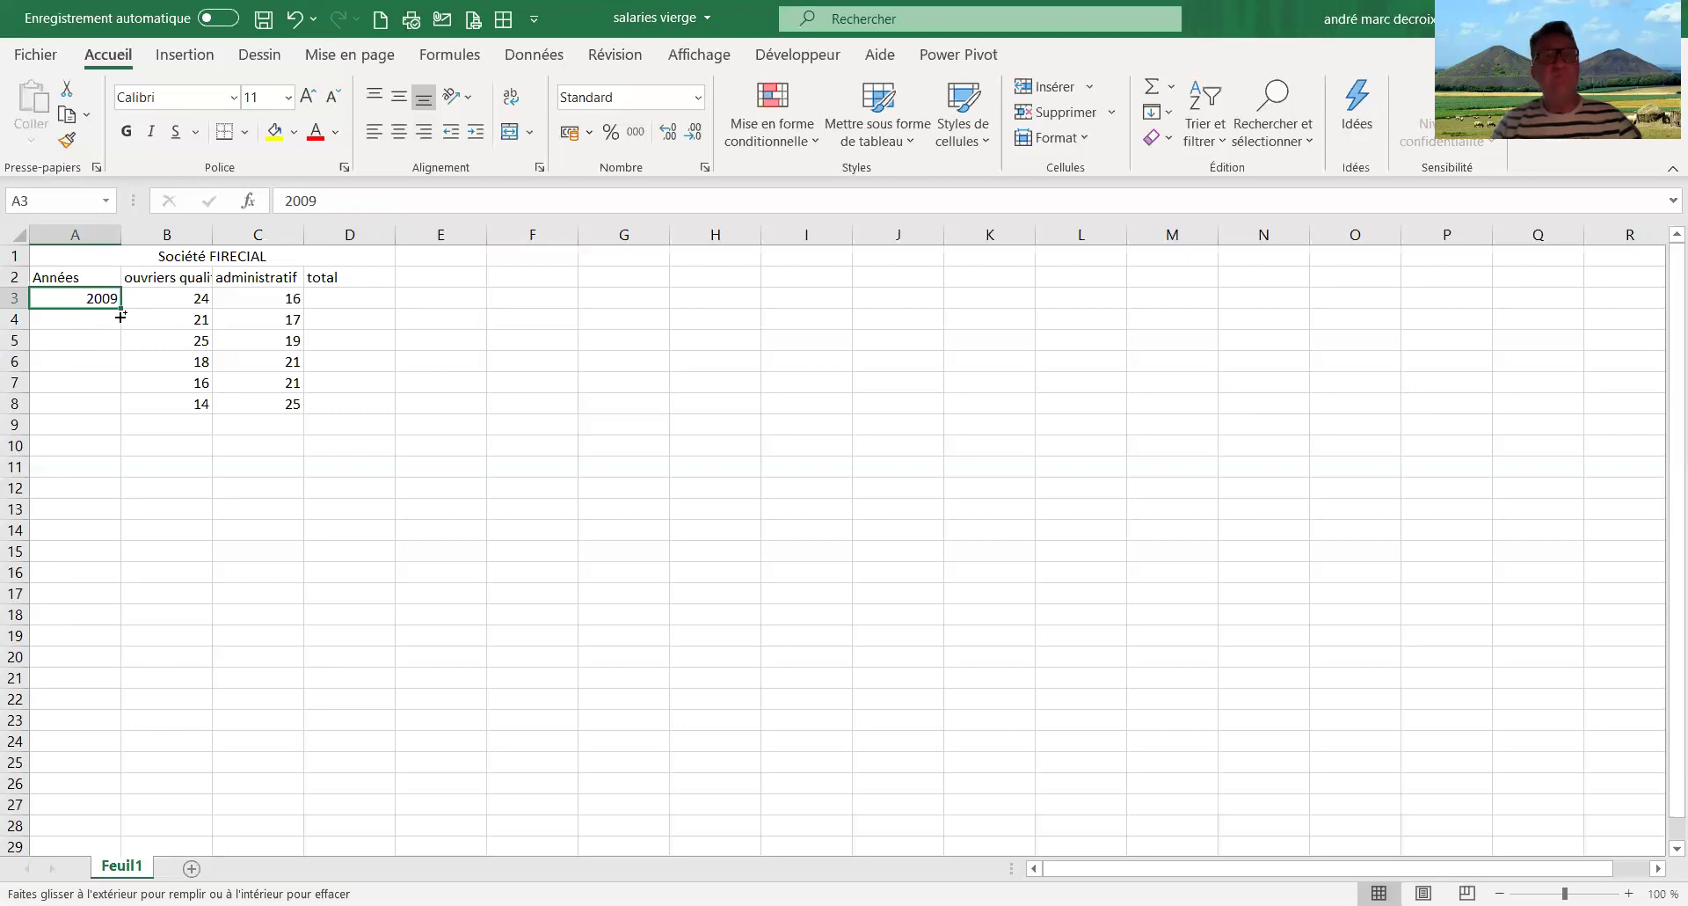
pyautogui.moveTo(120, 316); pyautogui.dragTo(98, 395)
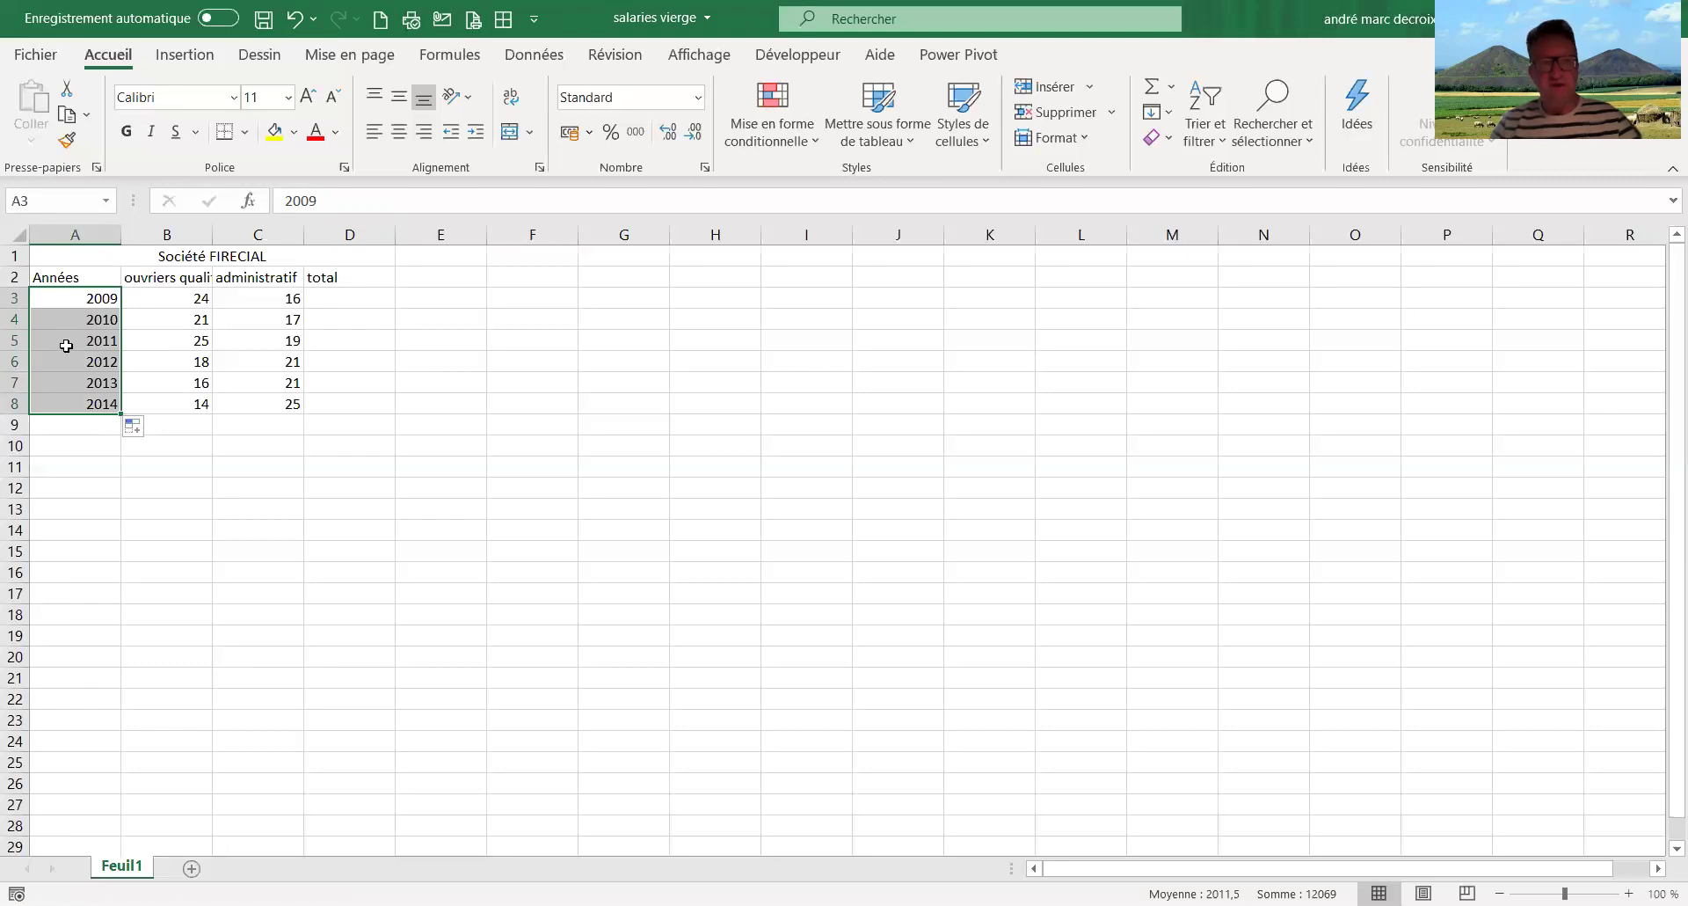
# - Wrap the text of the "ouvriers qualifiés" heading in B2 and vertically centre the headings in A2:D2
pyautogui.click(181, 278)
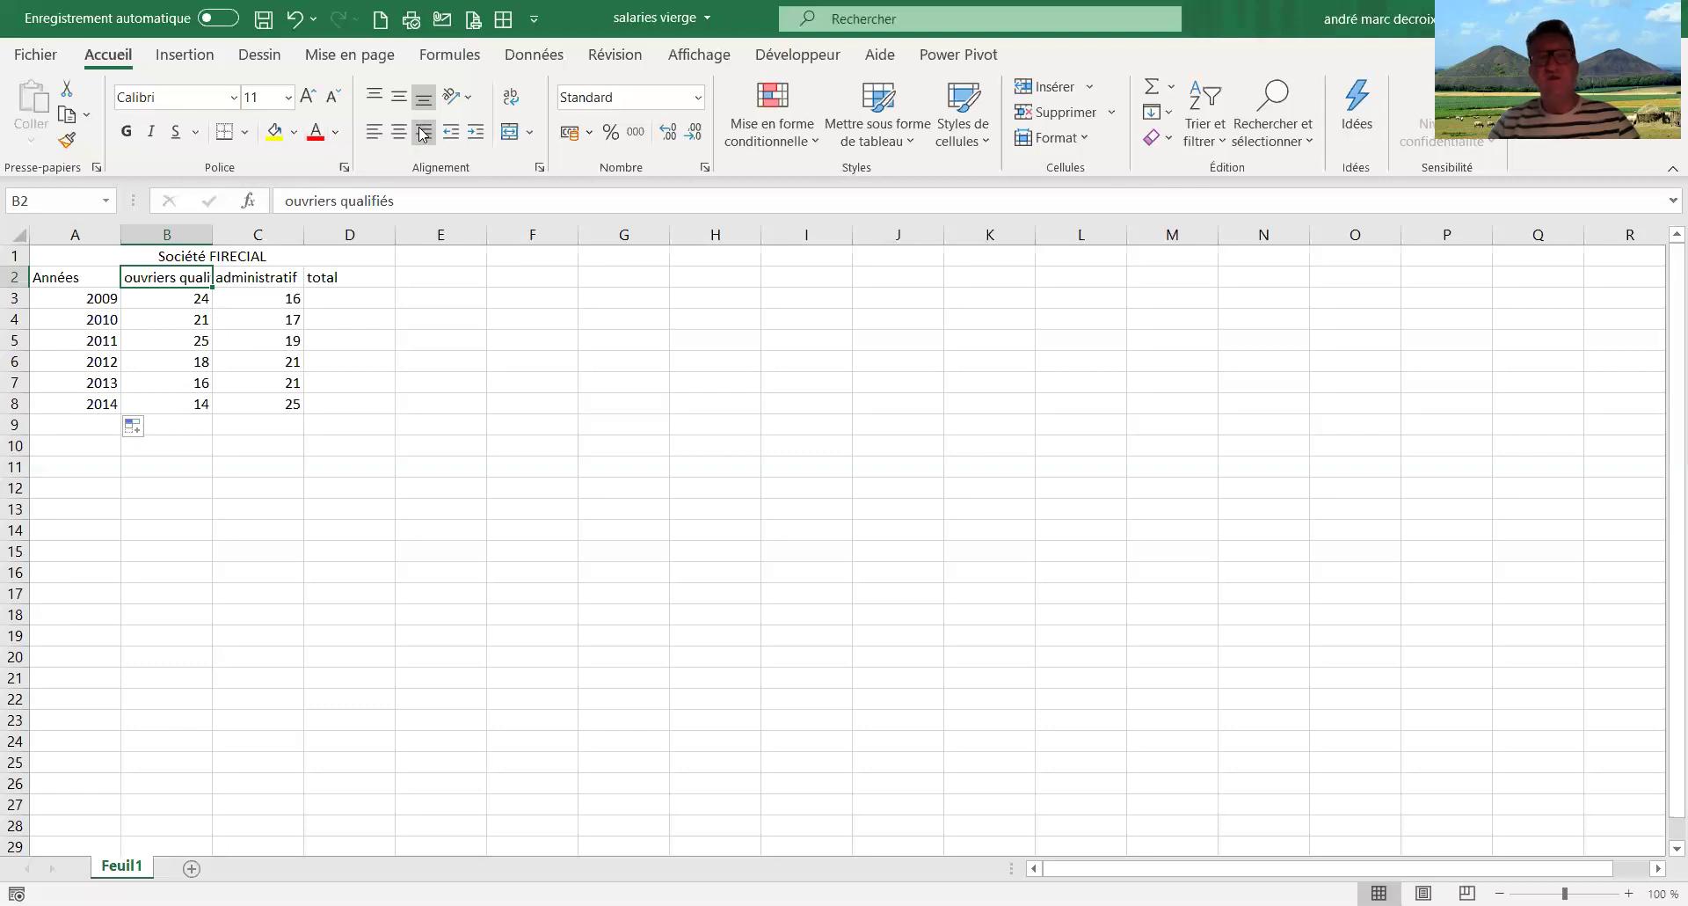
pyautogui.click(511, 98)
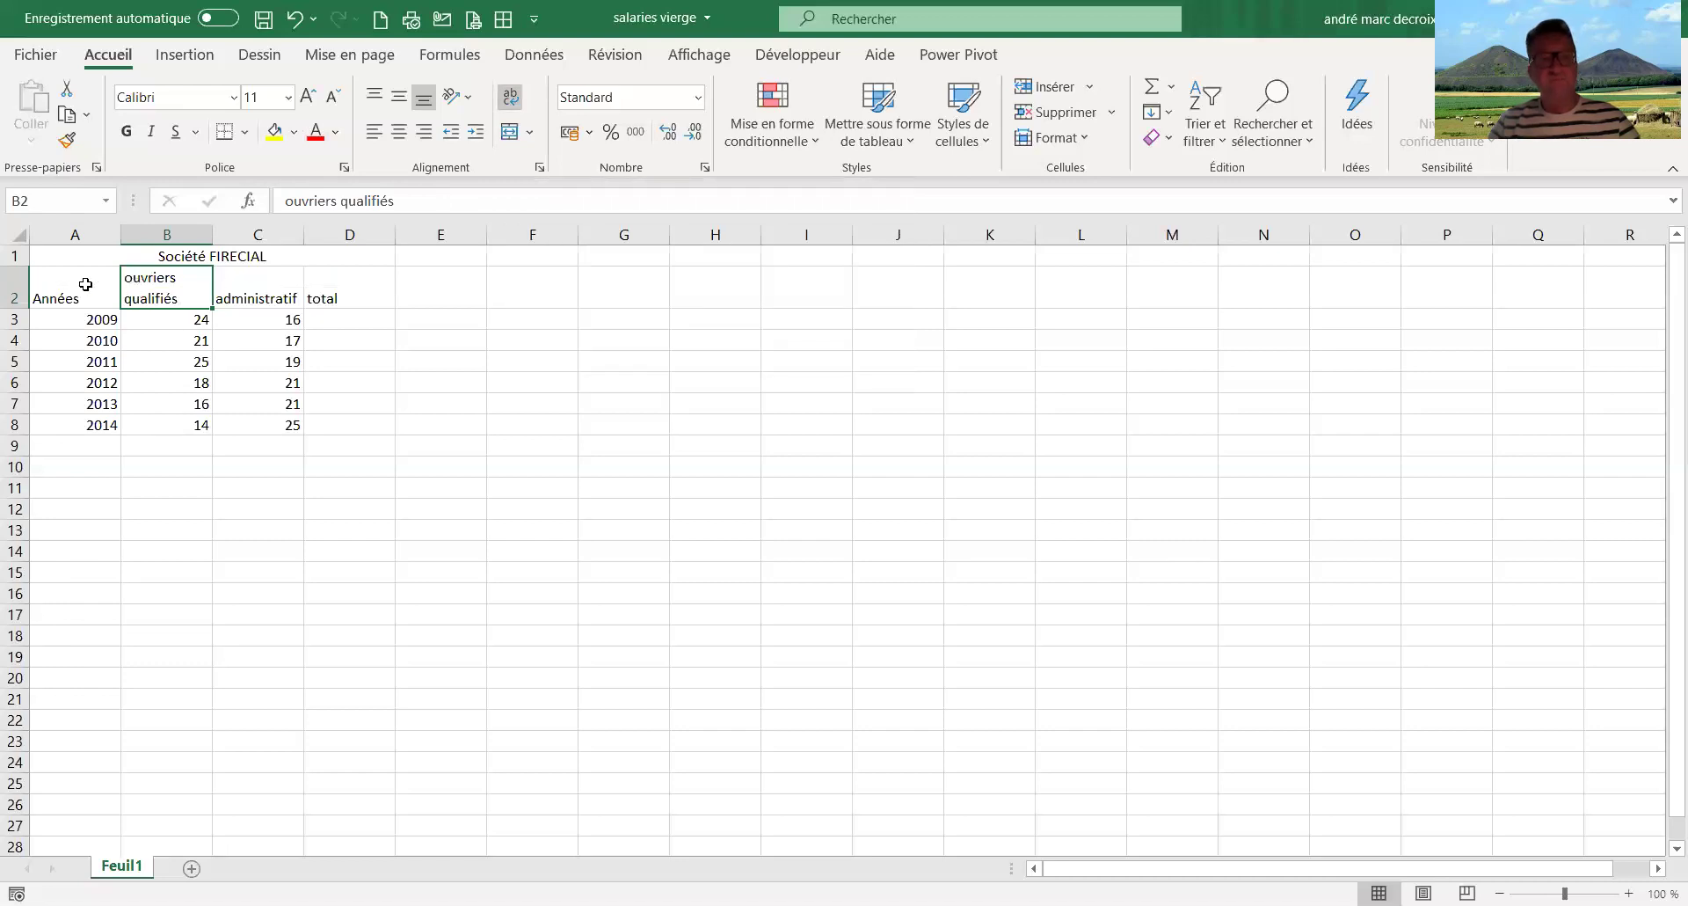
pyautogui.moveTo(73, 286); pyautogui.dragTo(330, 292)
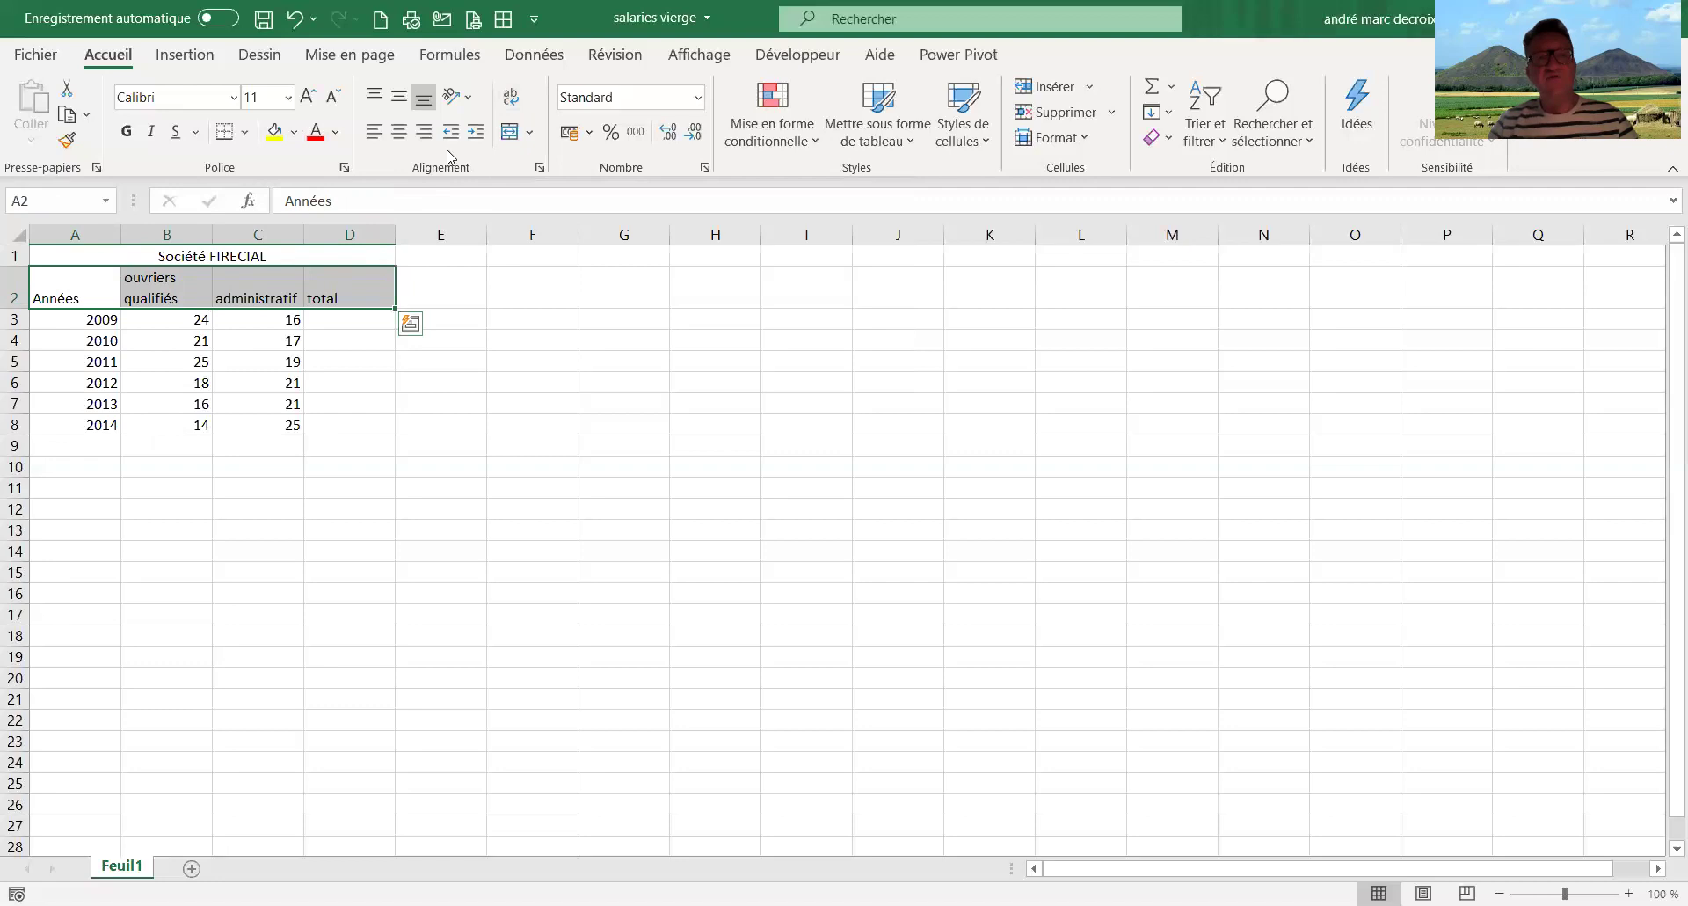
pyautogui.click(400, 98)
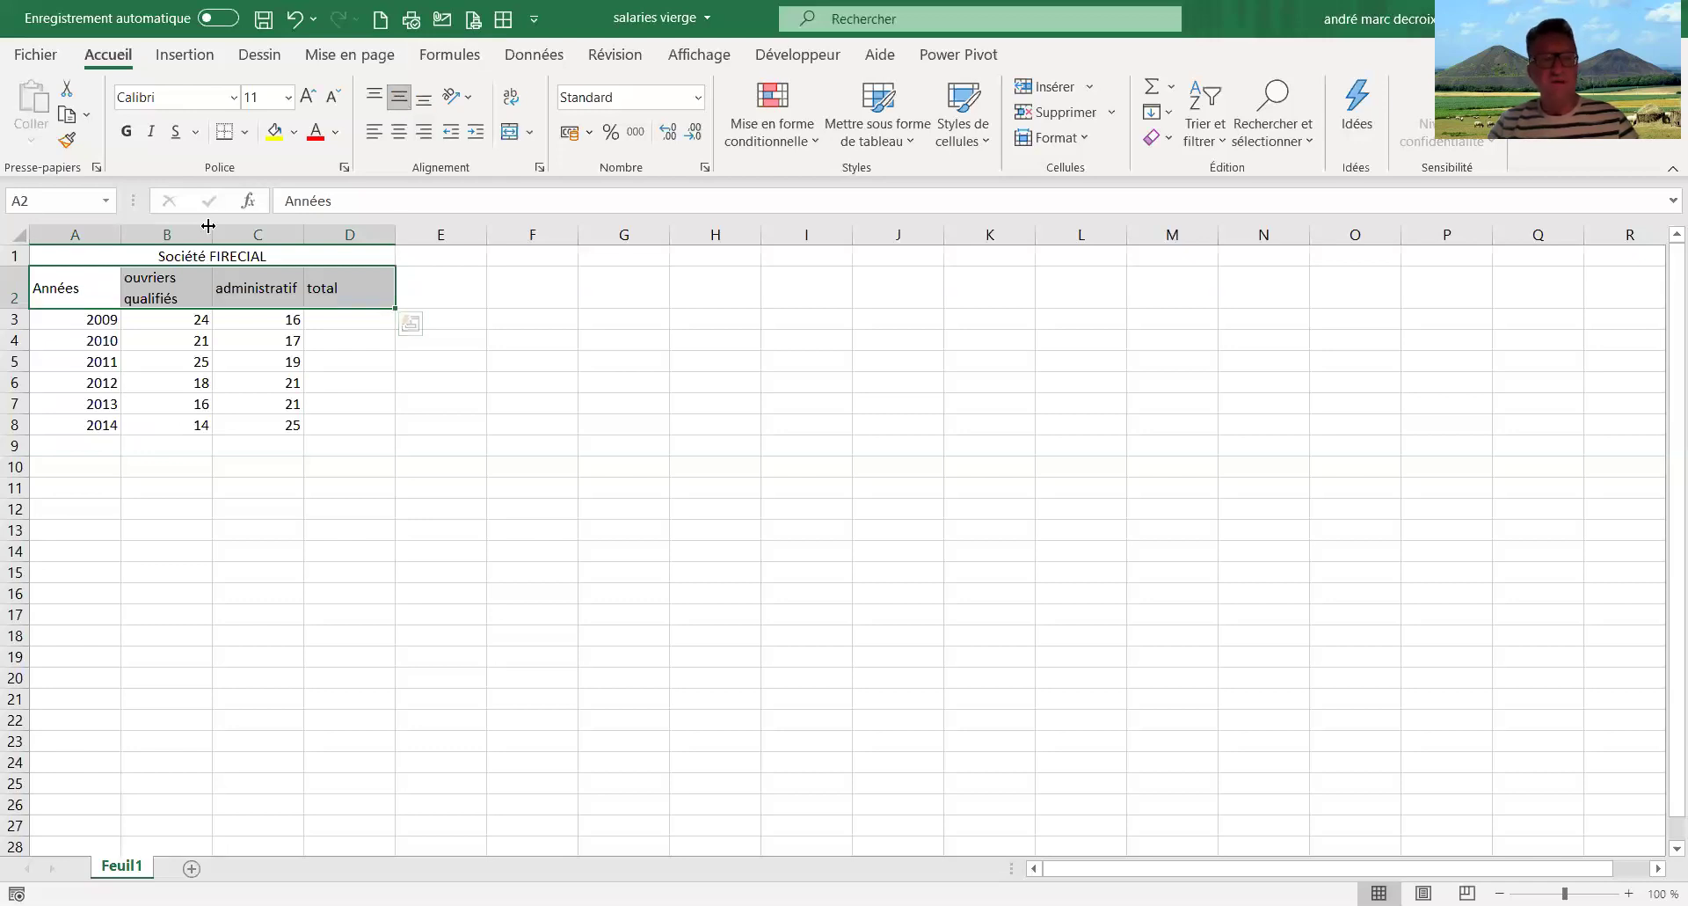
# - Centre the contents of the data range A3:D8 horizontally
pyautogui.click(91, 315)
pyautogui.keyDown('shift'); pyautogui.click(328, 394); pyautogui.keyUp('shift')
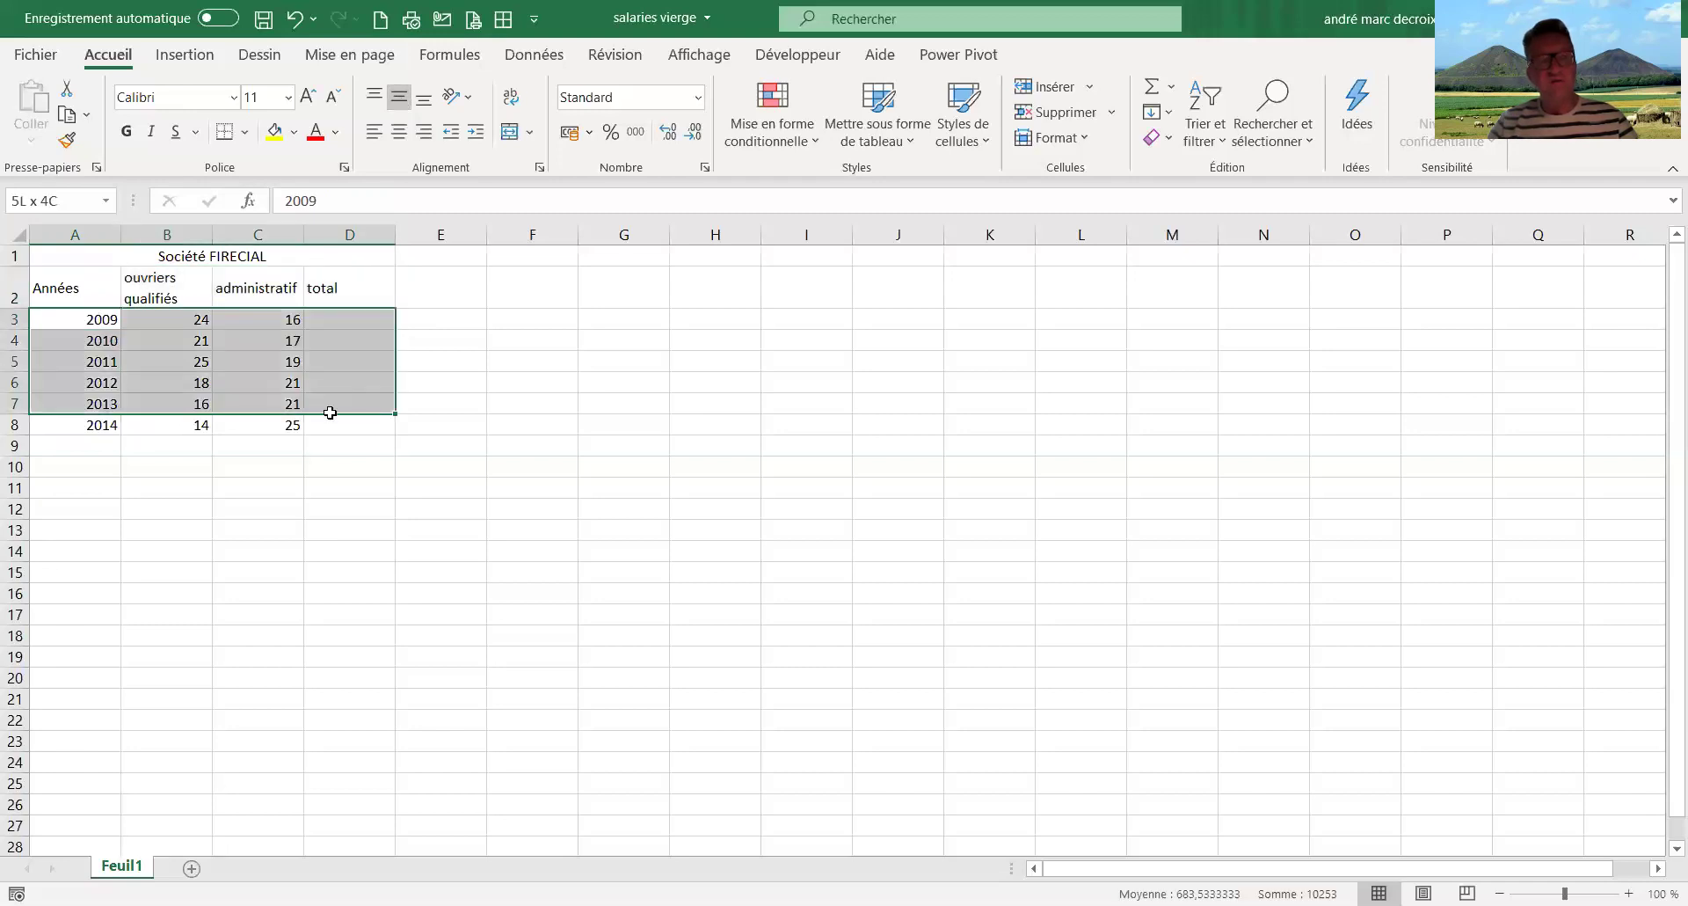
pyautogui.keyDown('shift'); pyautogui.click(330, 424); pyautogui.keyUp('shift')
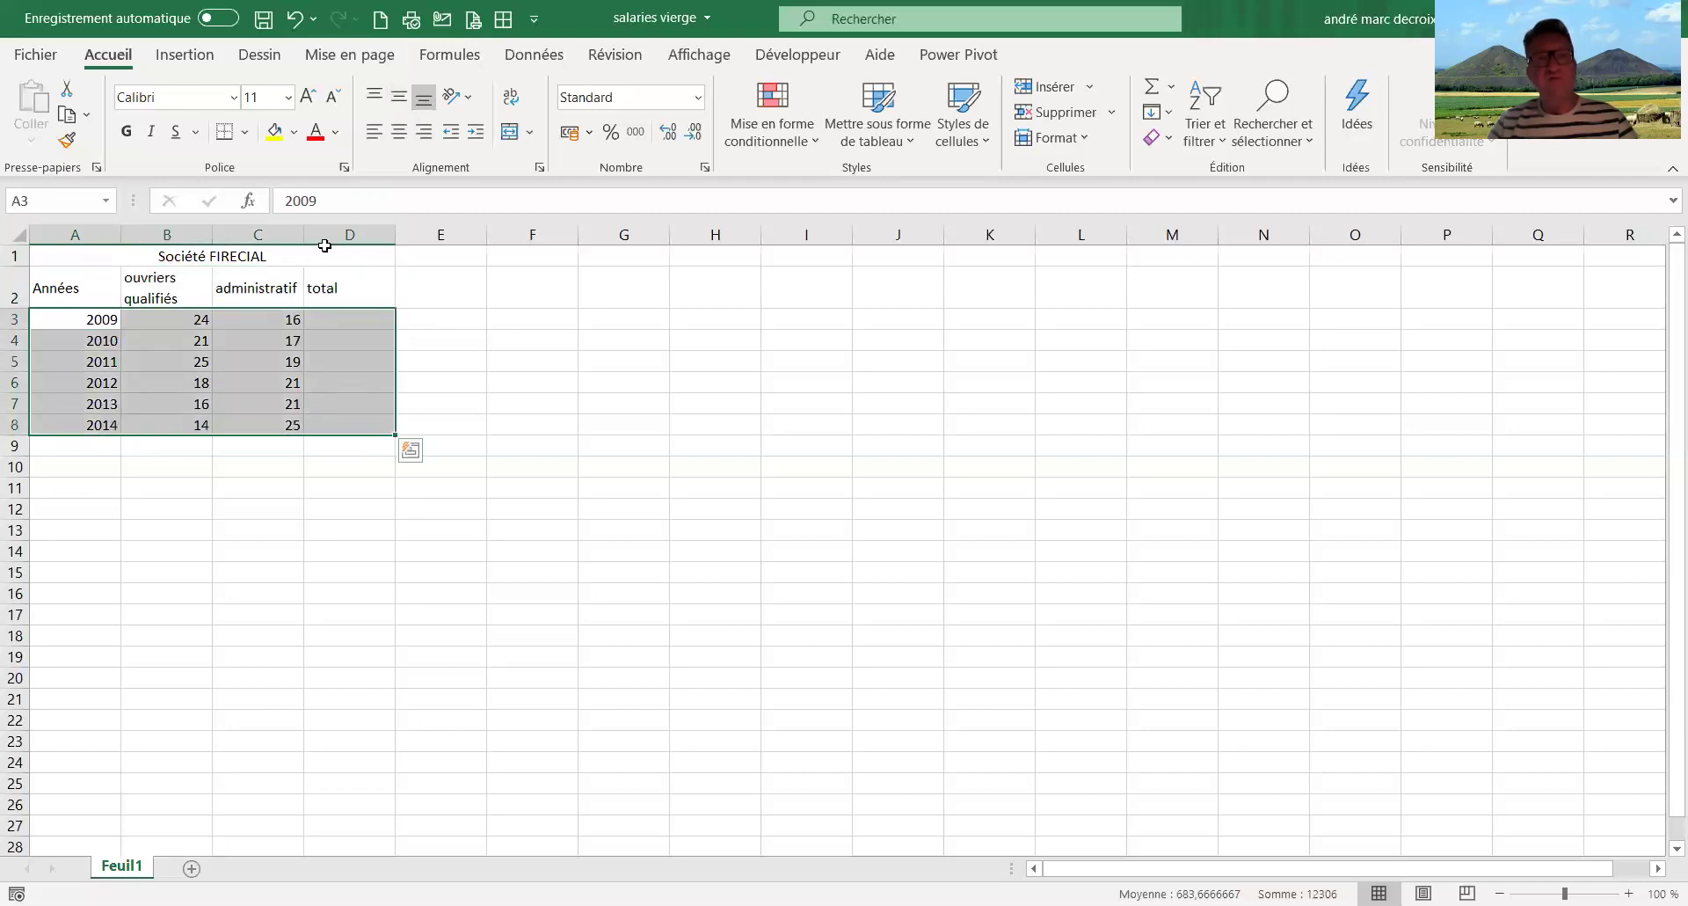
pyautogui.click(400, 134)
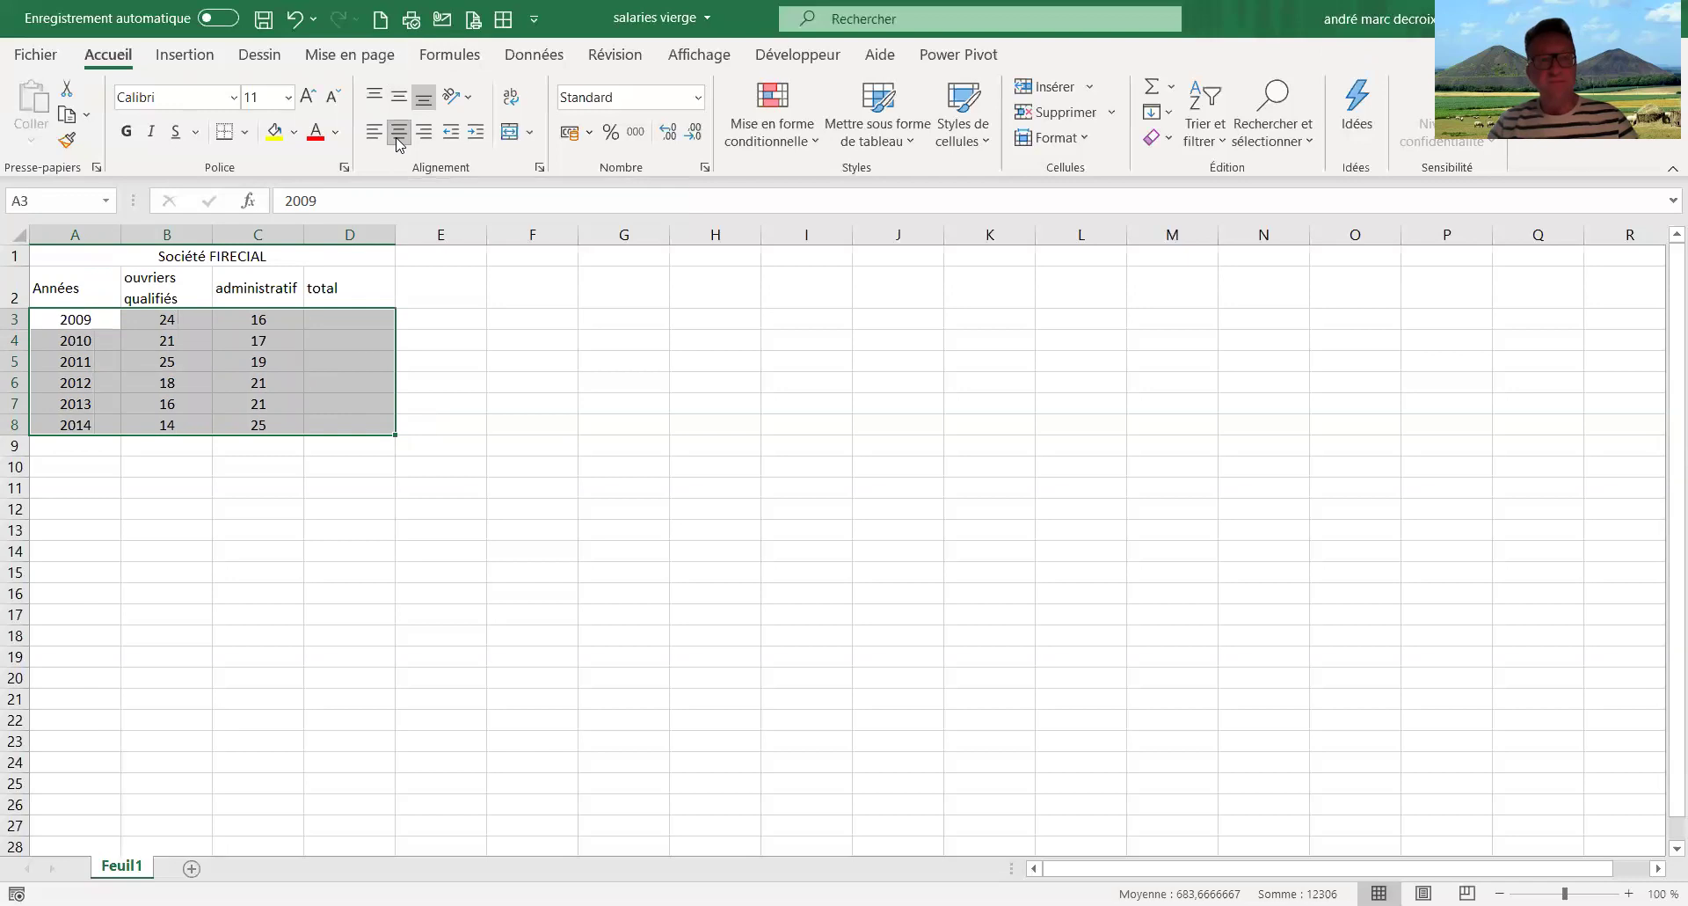
# - Fill the total cells D3:D8 at once with the row sum formula =SOMME(B3:C3)
pyautogui.click(347, 318)
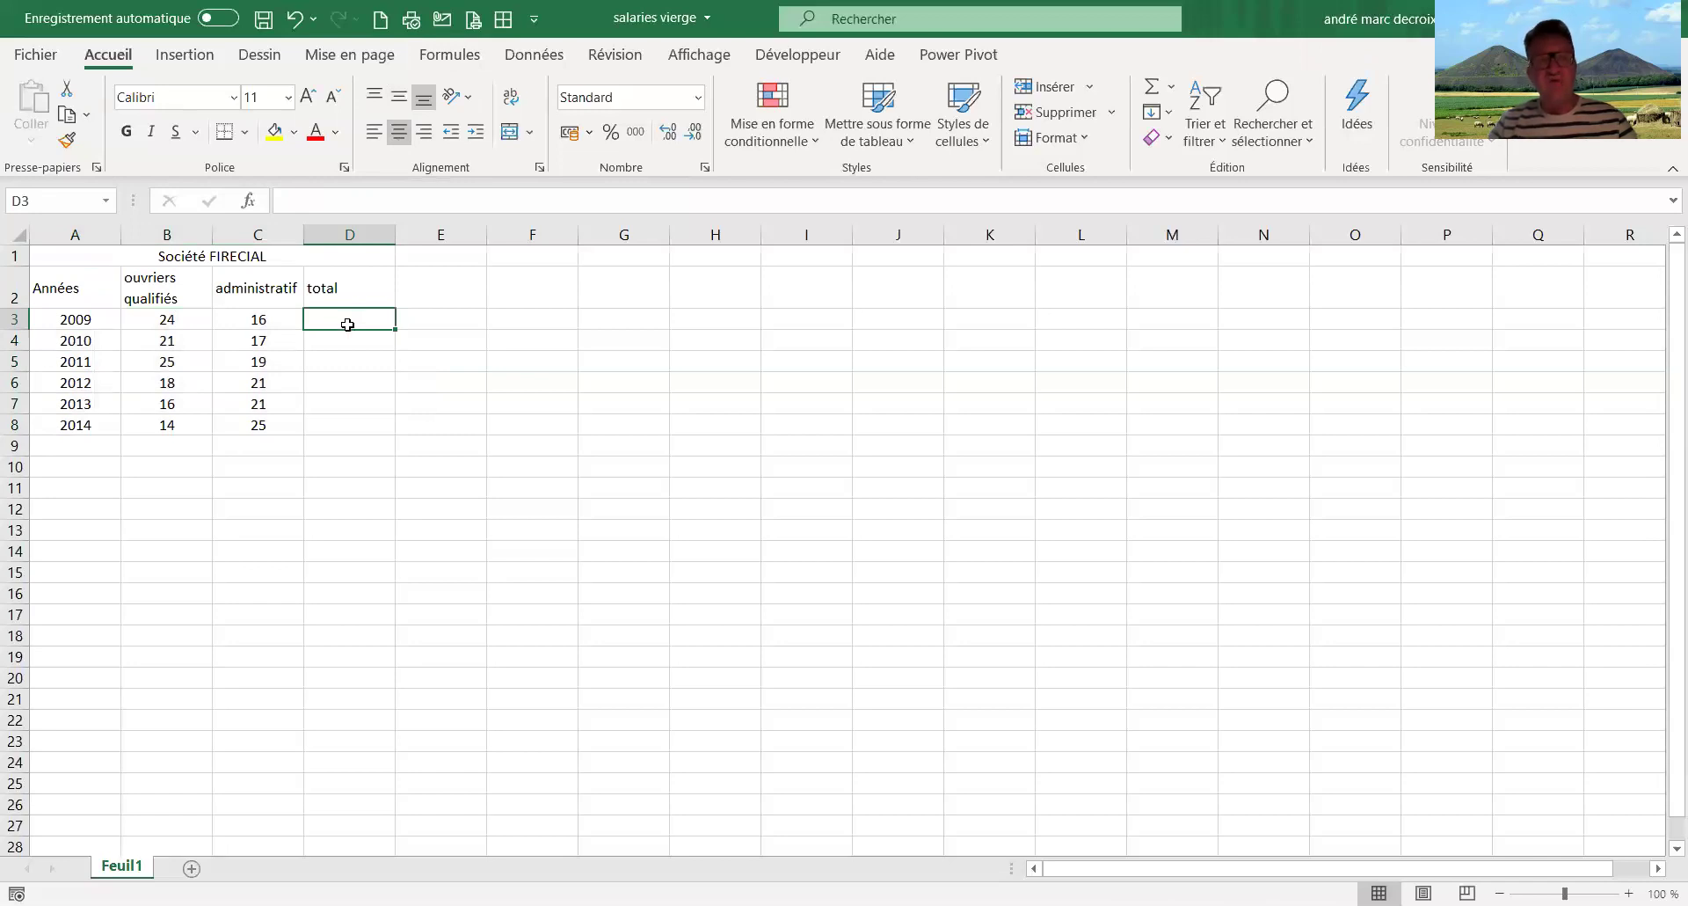
pyautogui.keyDown('shift'); pyautogui.click(337, 419); pyautogui.keyUp('shift')
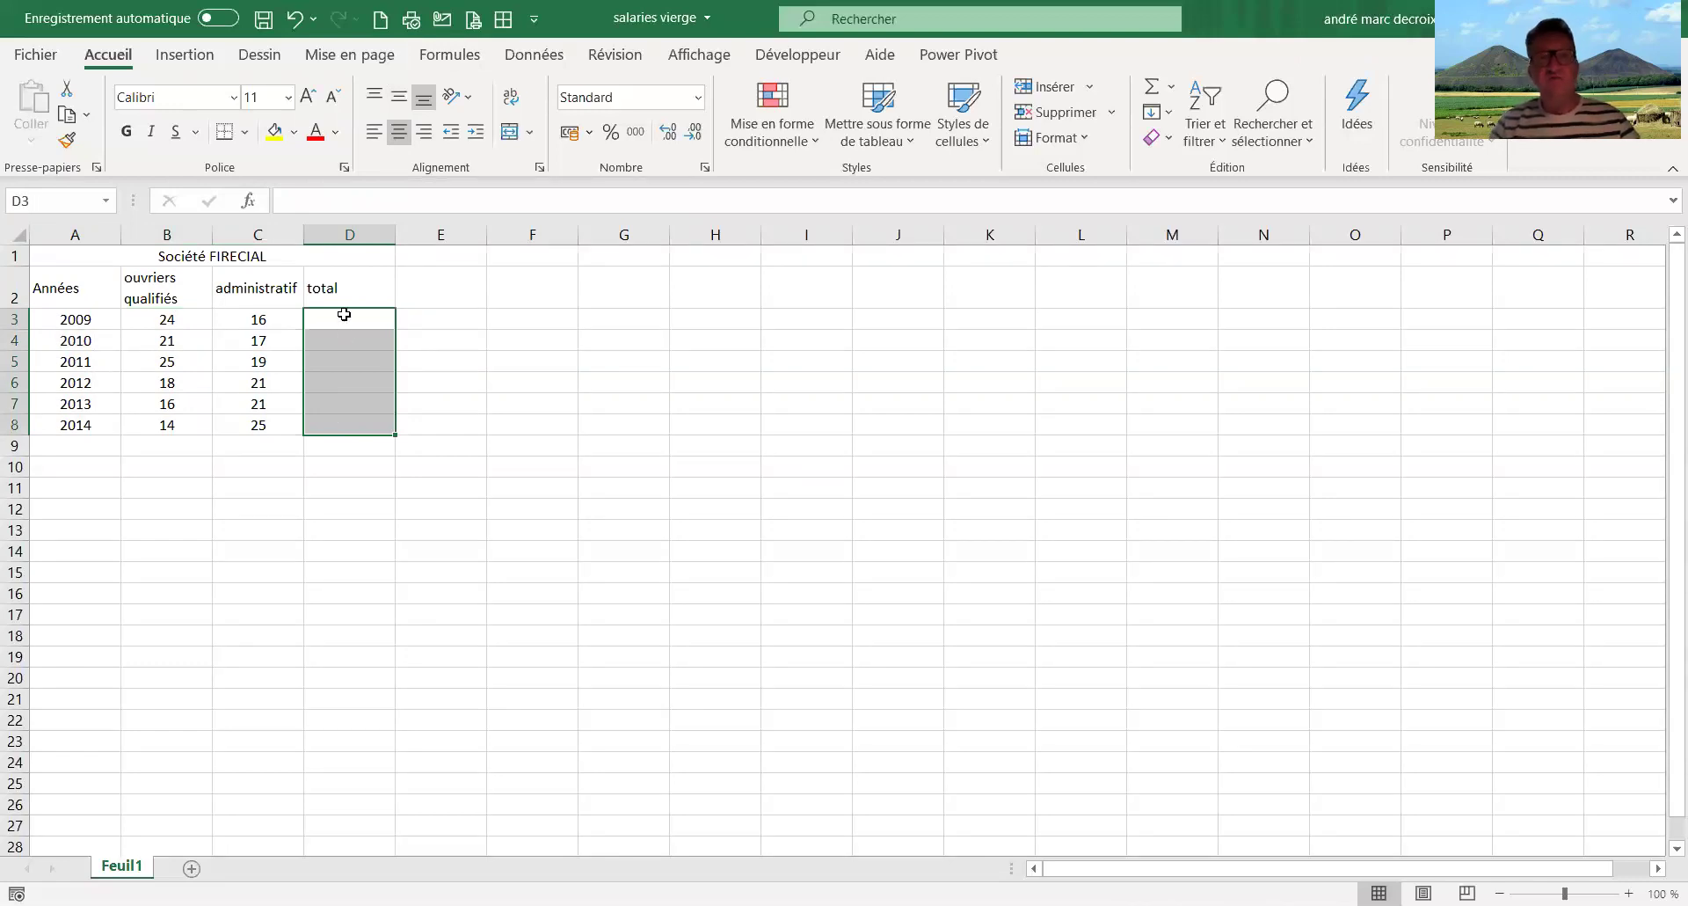
pyautogui.click(301, 197)
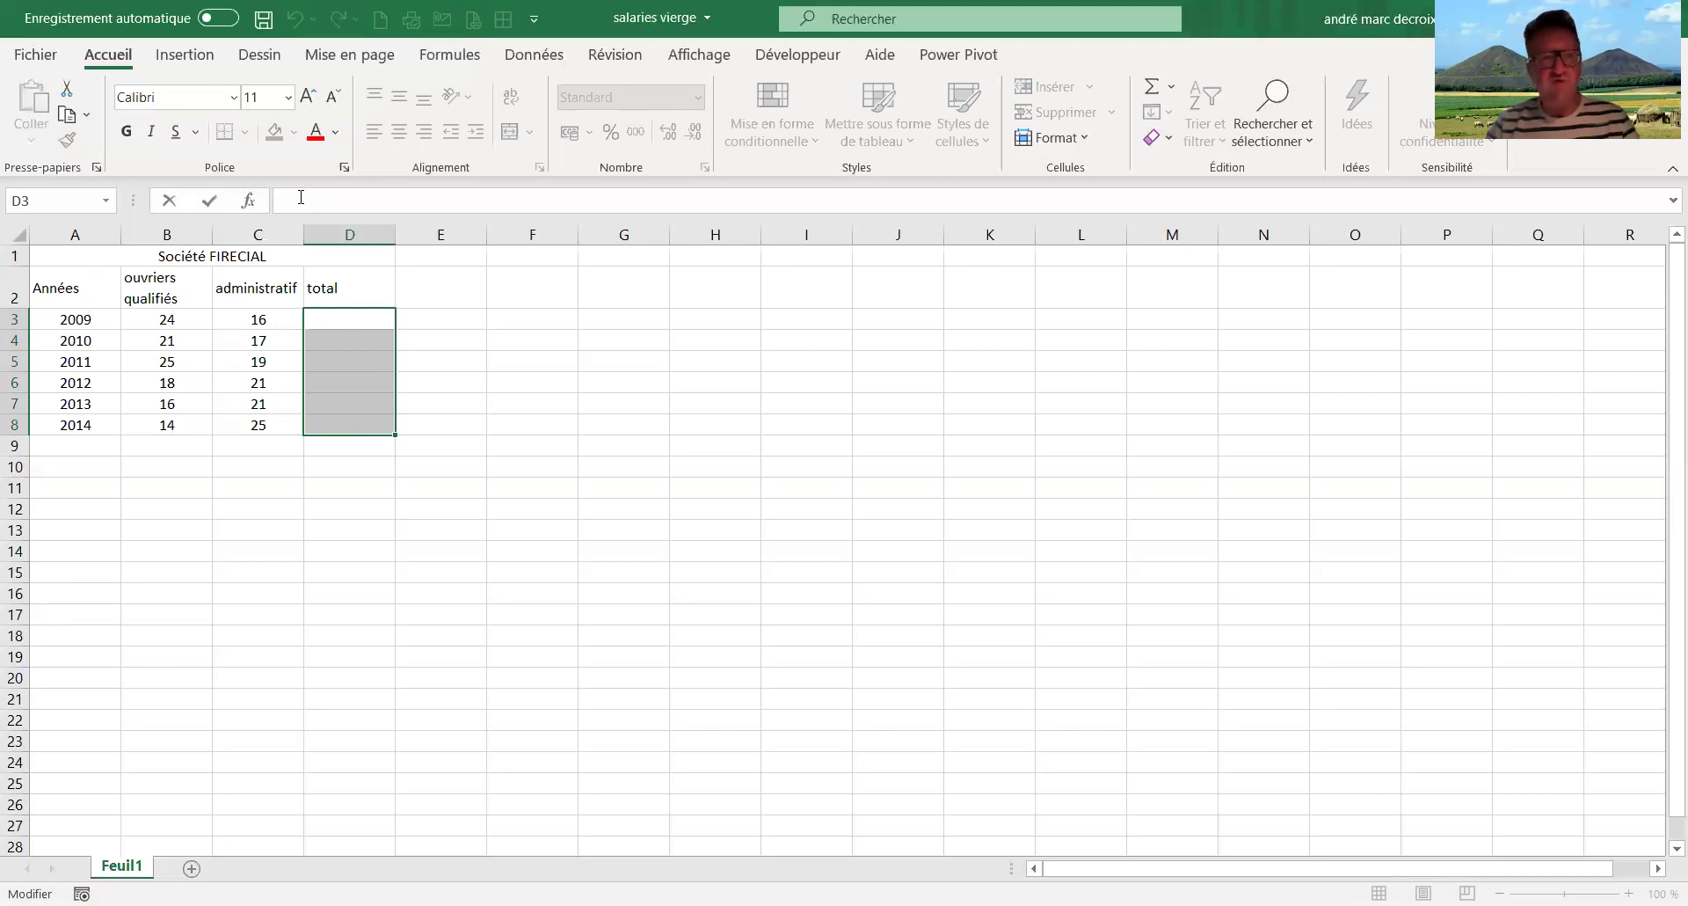
pyautogui.write('=')
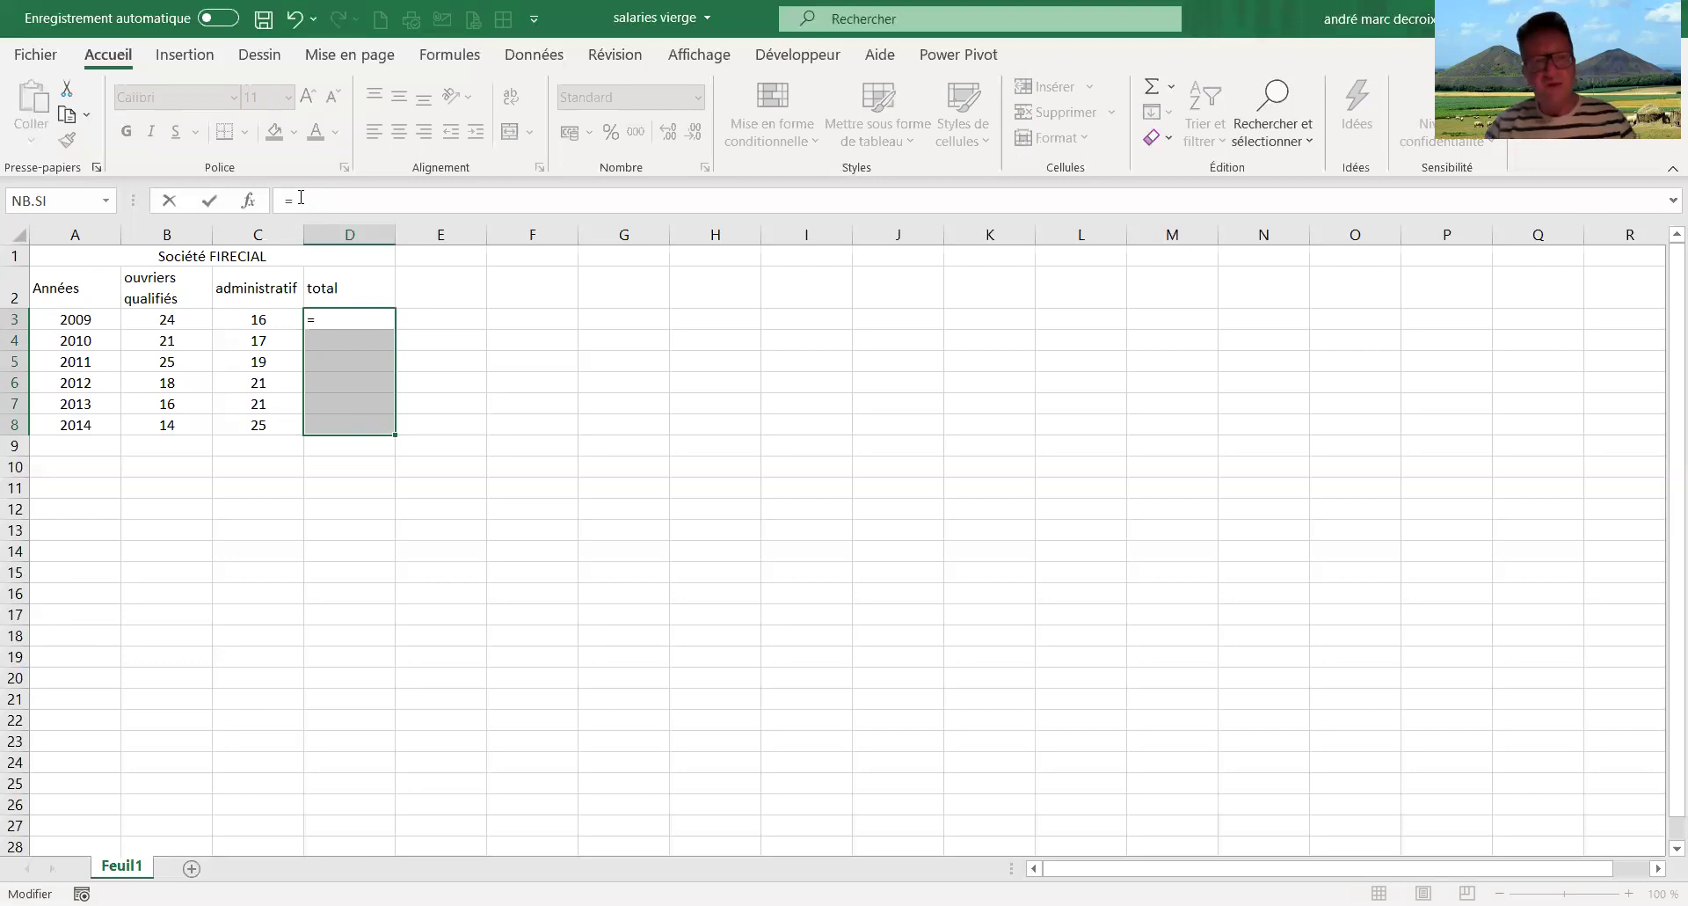
pyautogui.write('somme')
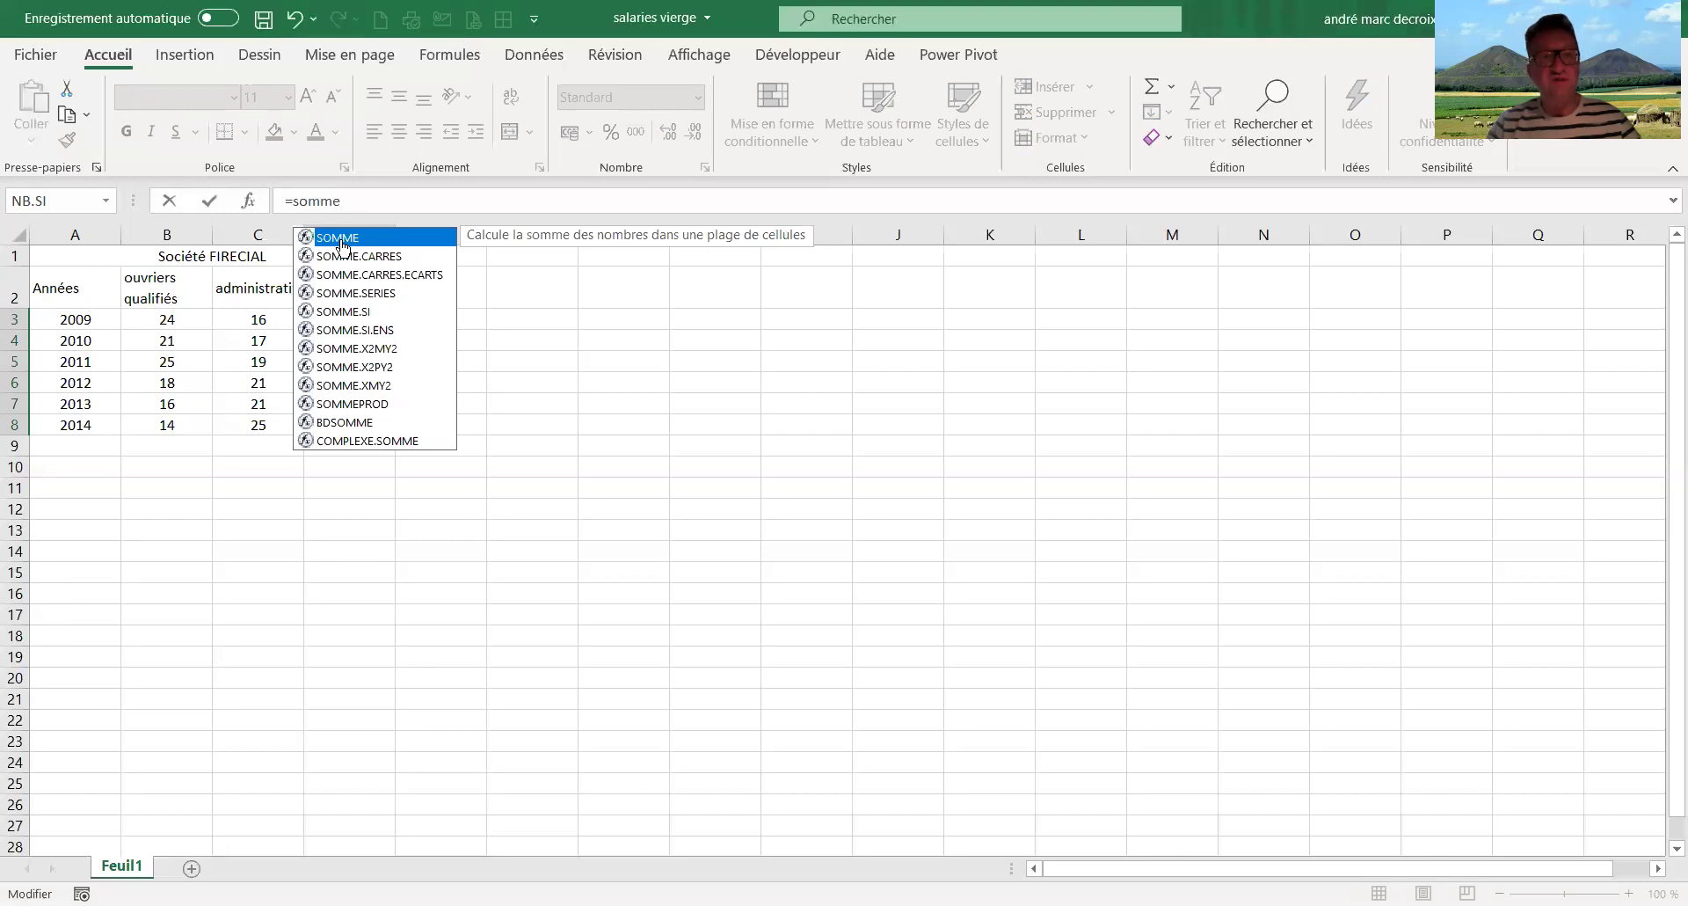
pyautogui.press('Tab')
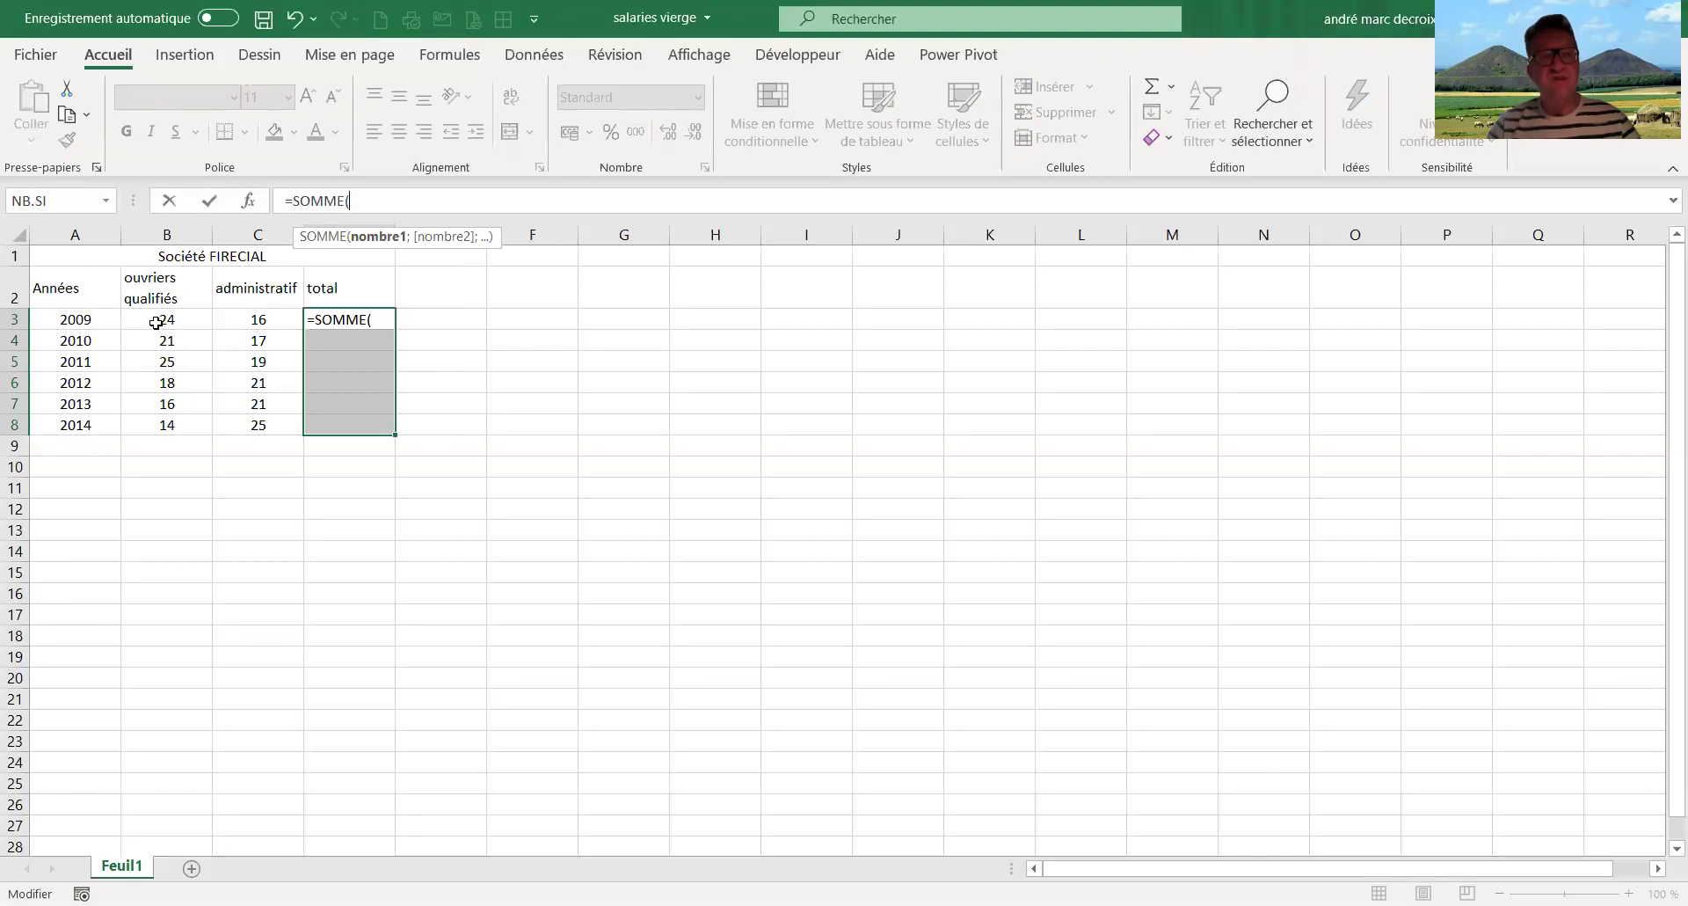
pyautogui.click(167, 319)
pyautogui.moveTo(169, 319); pyautogui.dragTo(247, 317)
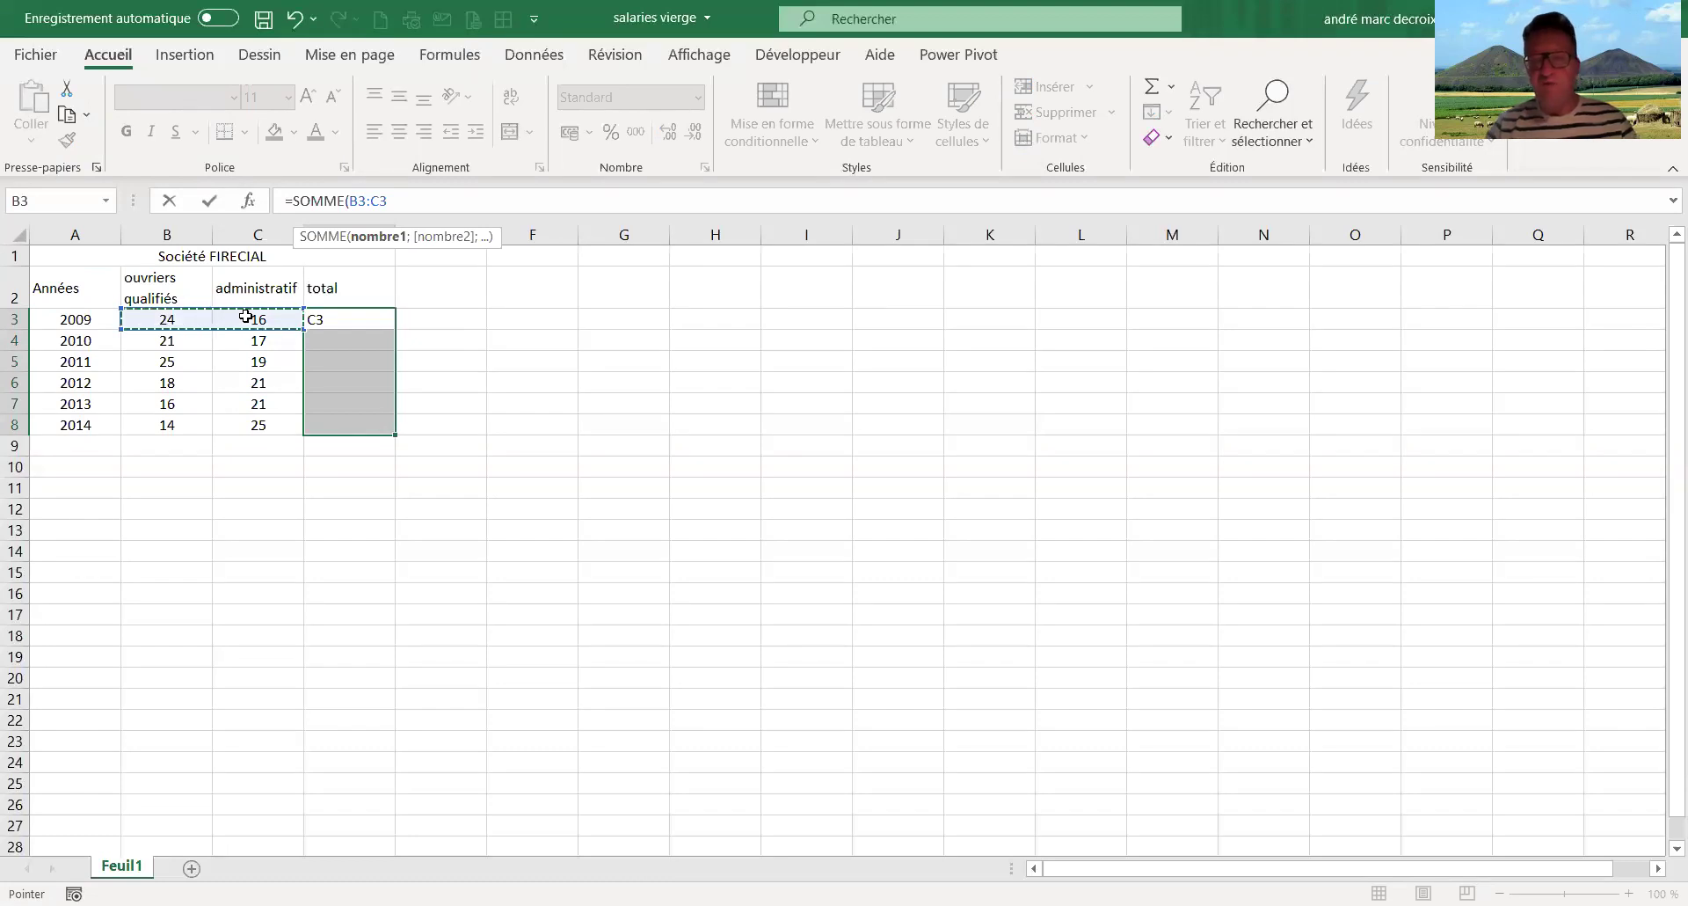
pyautogui.write(')')
pyautogui.hotkey('ctrl', 'Return')
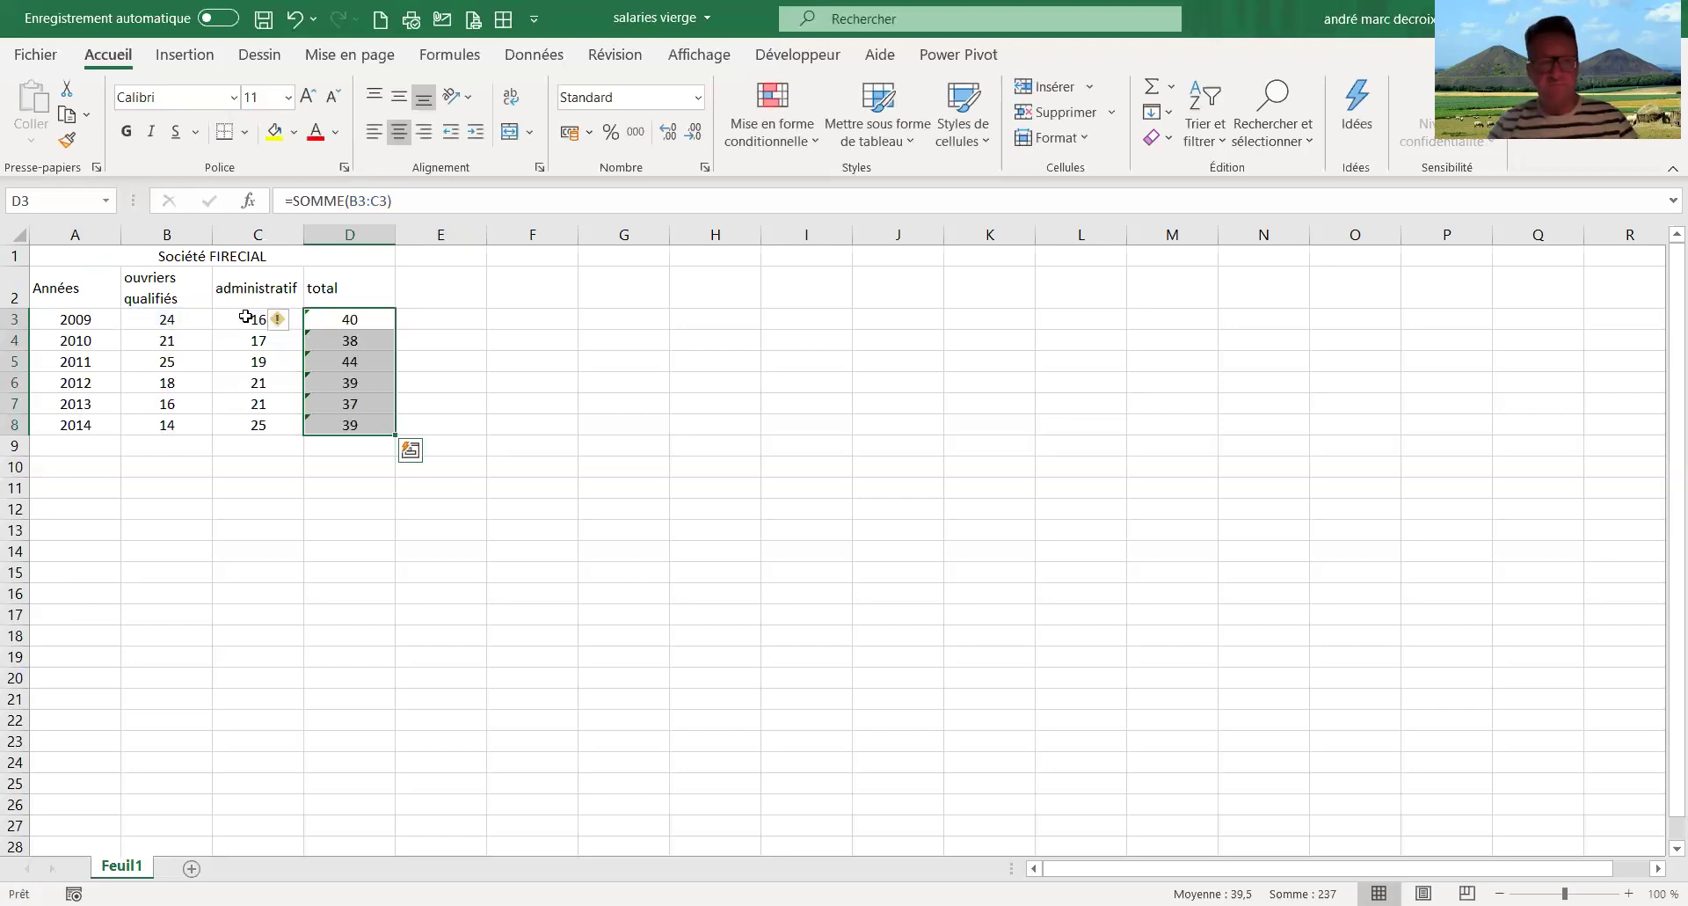
# - Apply borders to every cell of the table A1:D8
pyautogui.click(89, 257)
pyautogui.moveTo(156, 283); pyautogui.dragTo(249, 426)
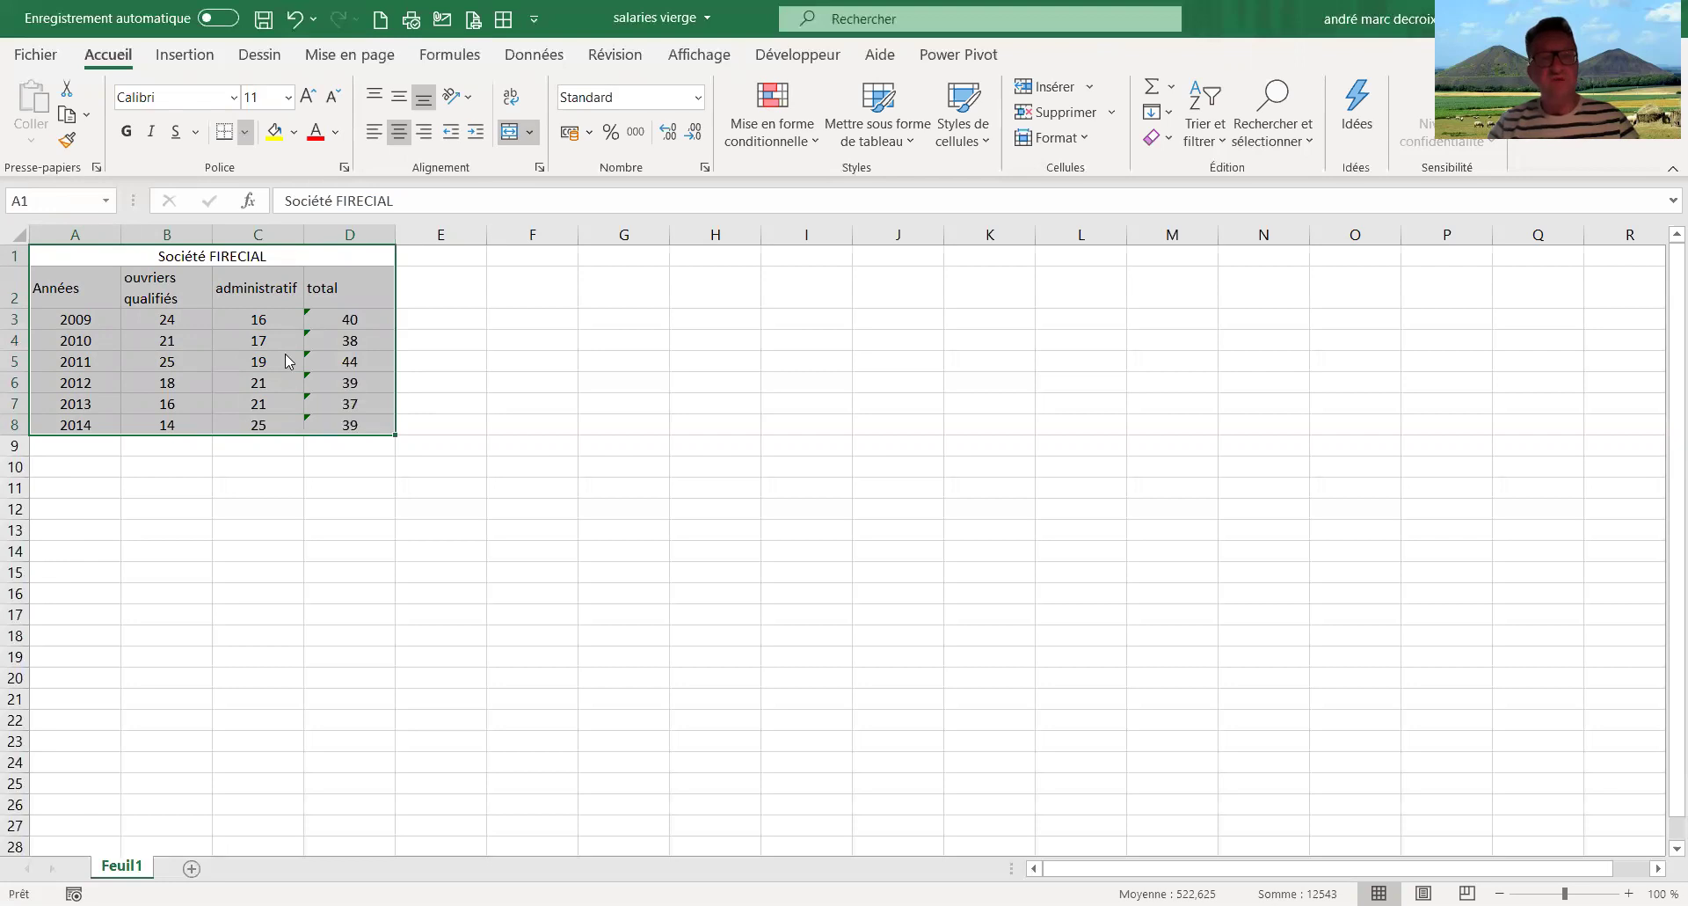
pyautogui.click(154, 255)
# - Fill the merged title cell "Société FIRECIAL" with a light orange theme colour
pyautogui.click(154, 255)
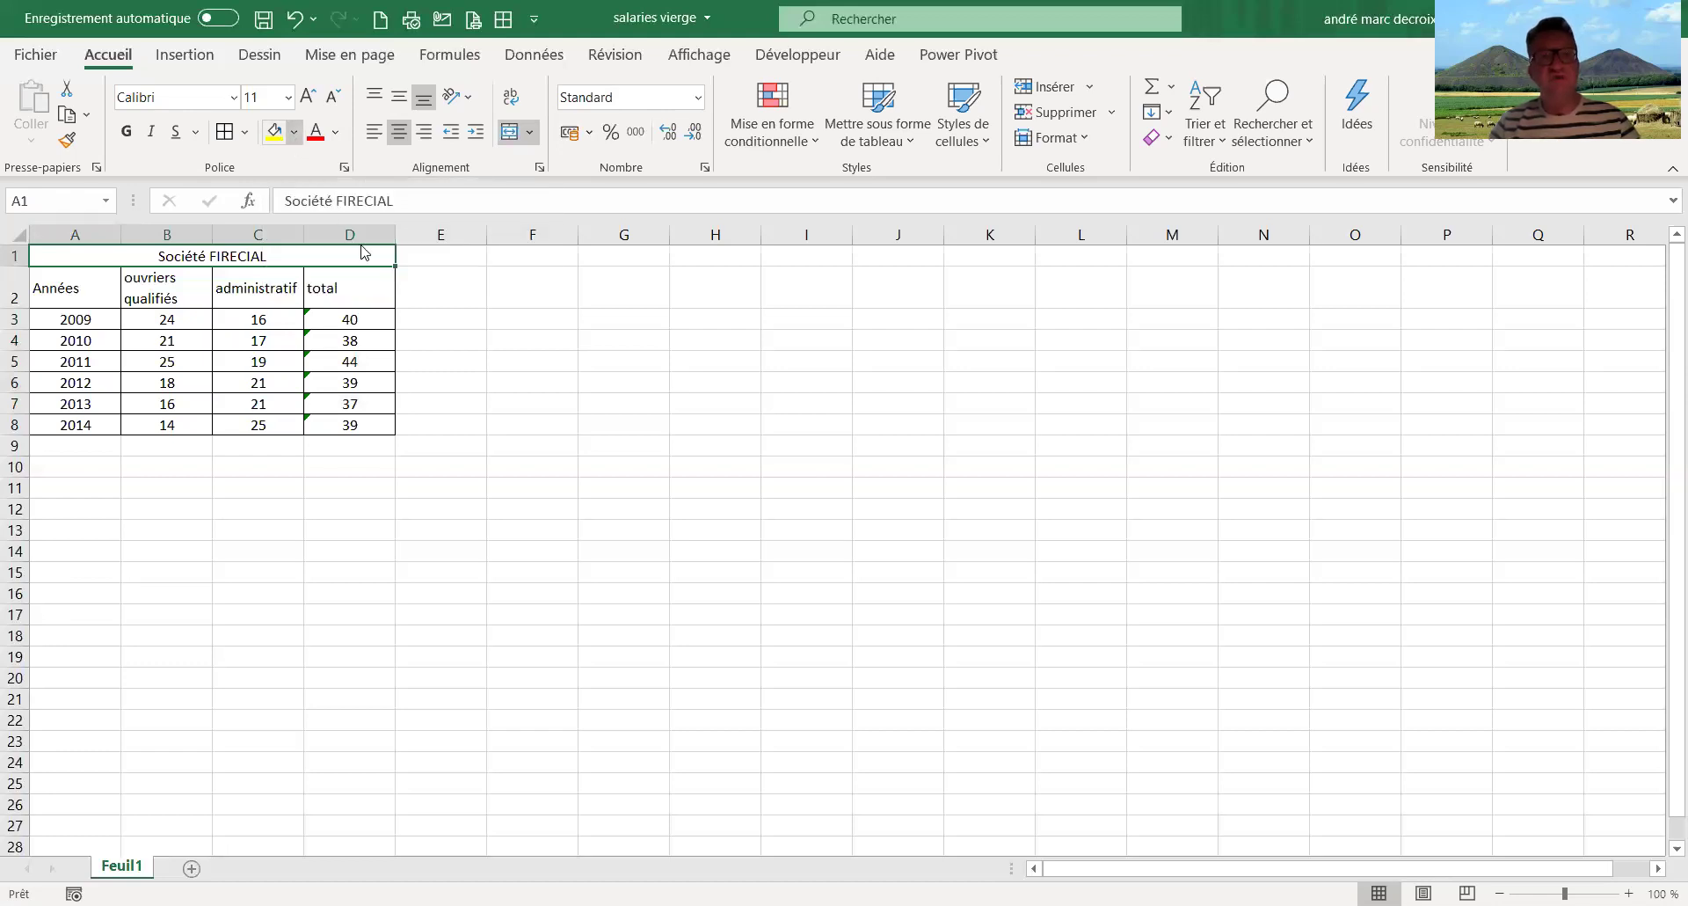
pyautogui.click(295, 133)
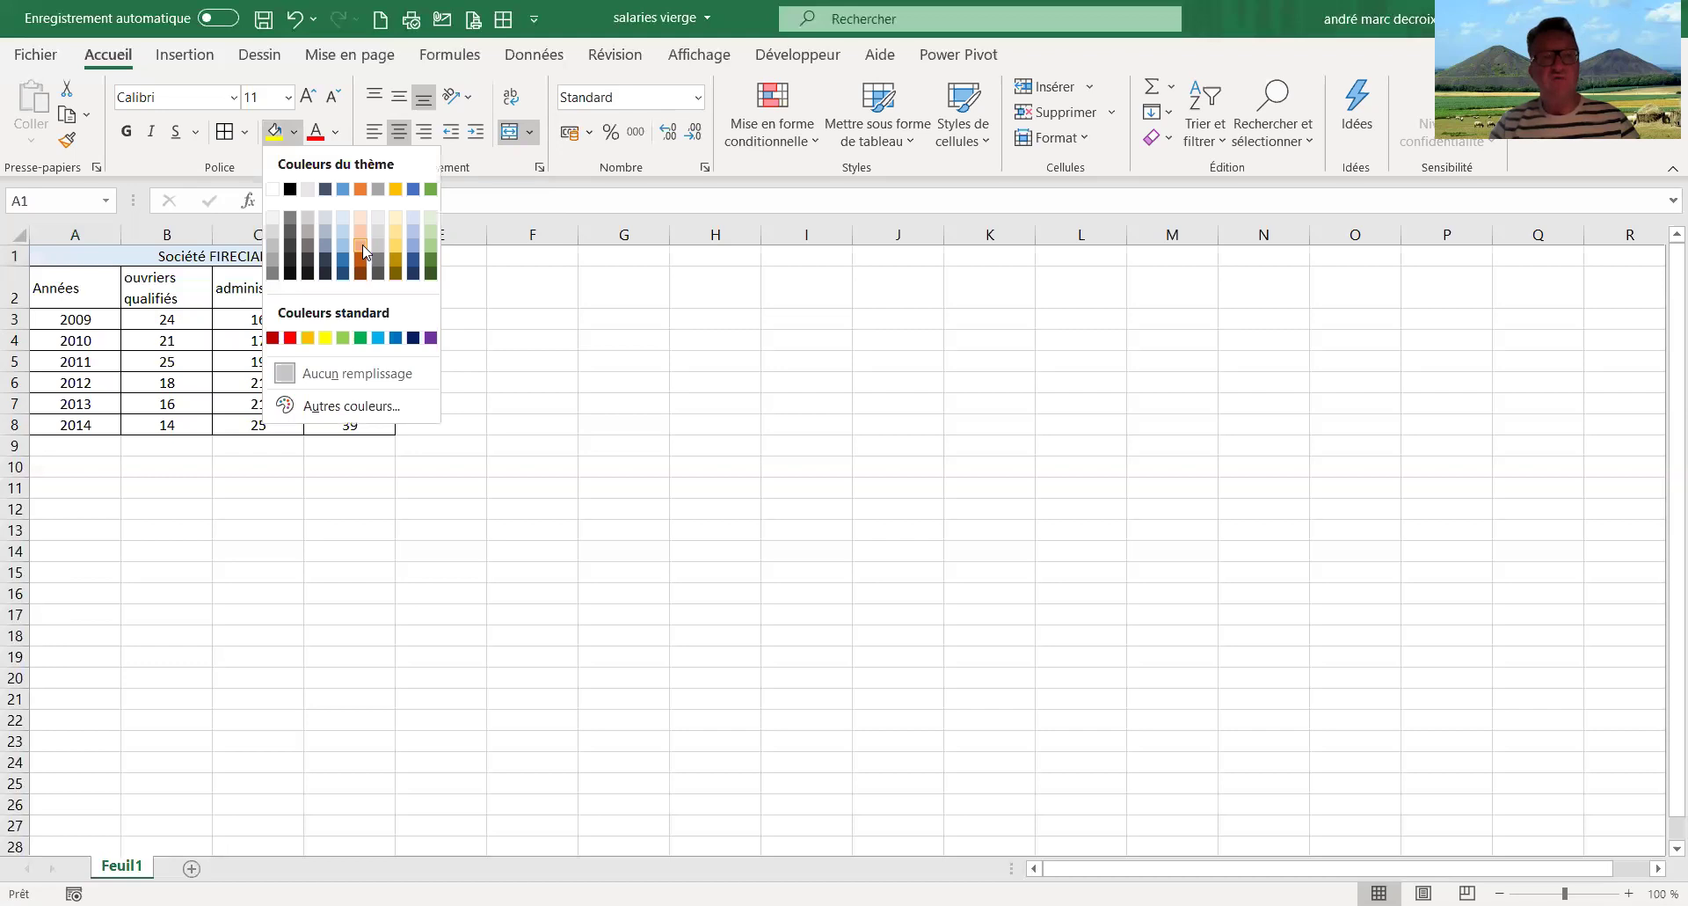
pyautogui.click(366, 253)
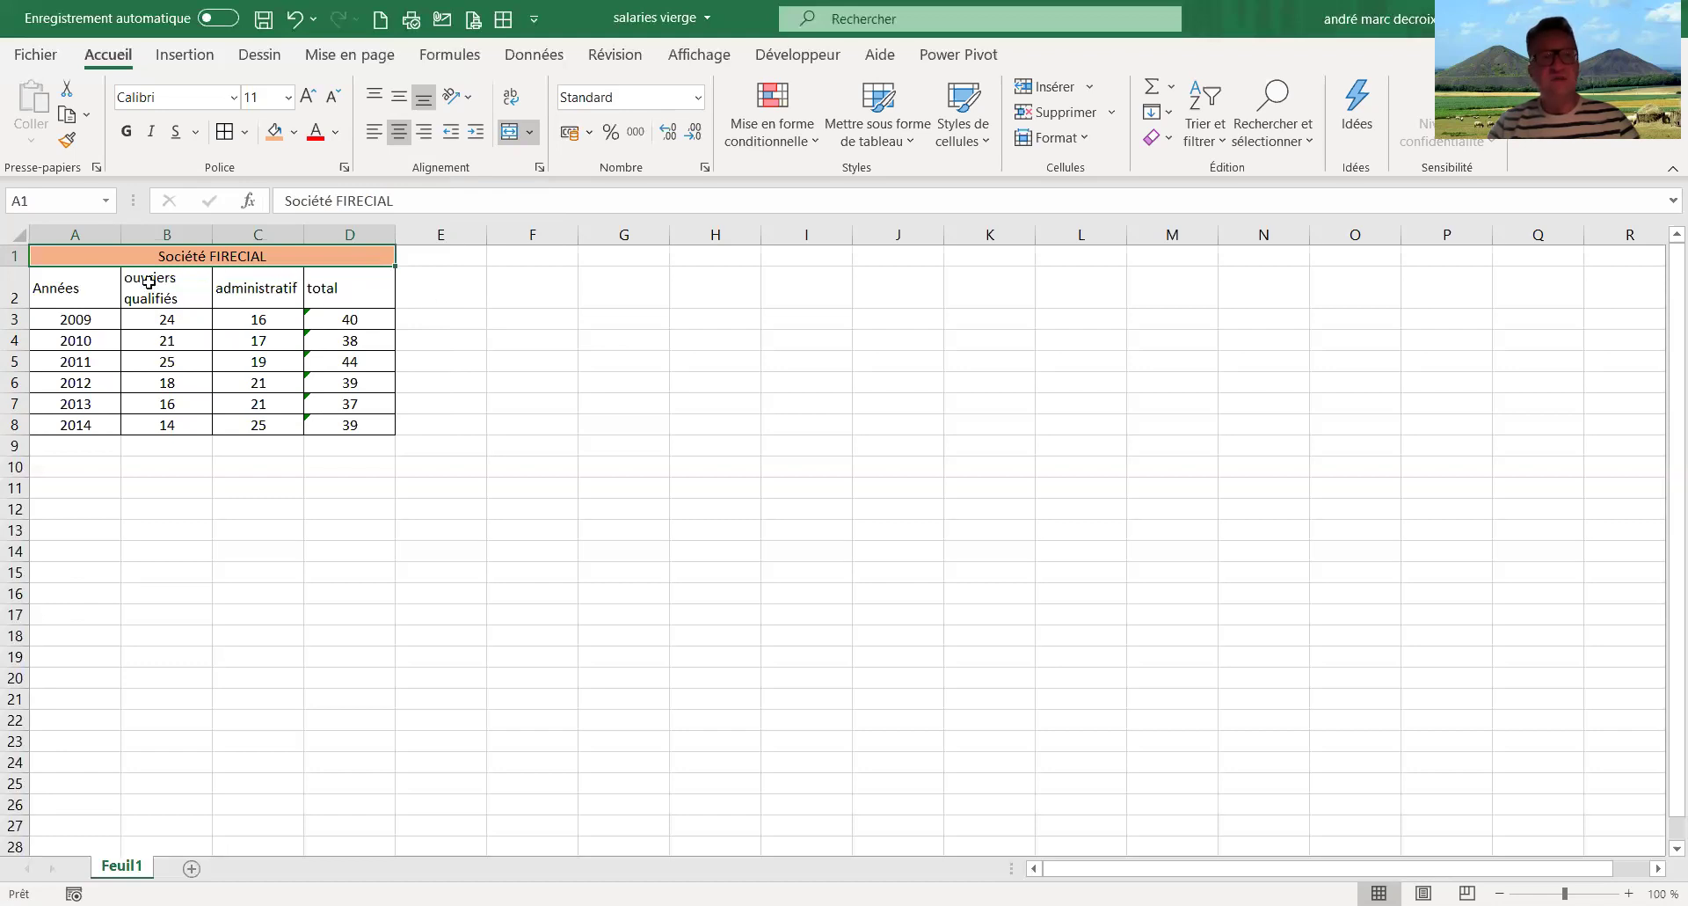
# - Insert the recommended line chart (Courbe) from the range A2:C8 and apply Style 2 to it
pyautogui.click(89, 287)
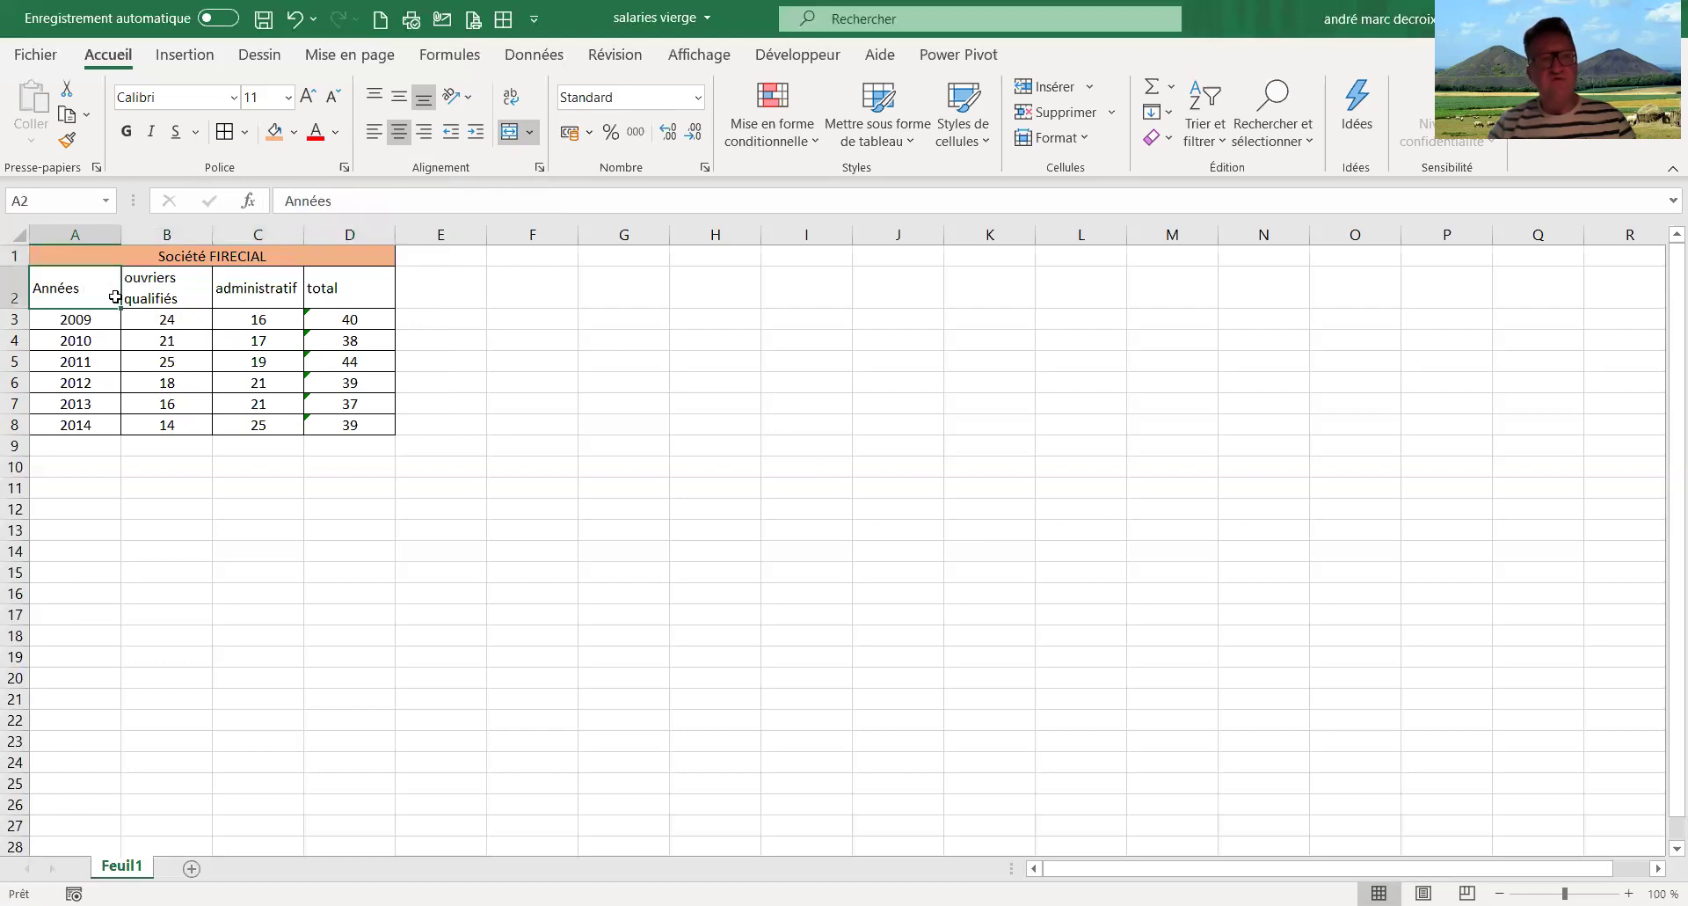
pyautogui.moveTo(120, 300); pyautogui.dragTo(242, 304)
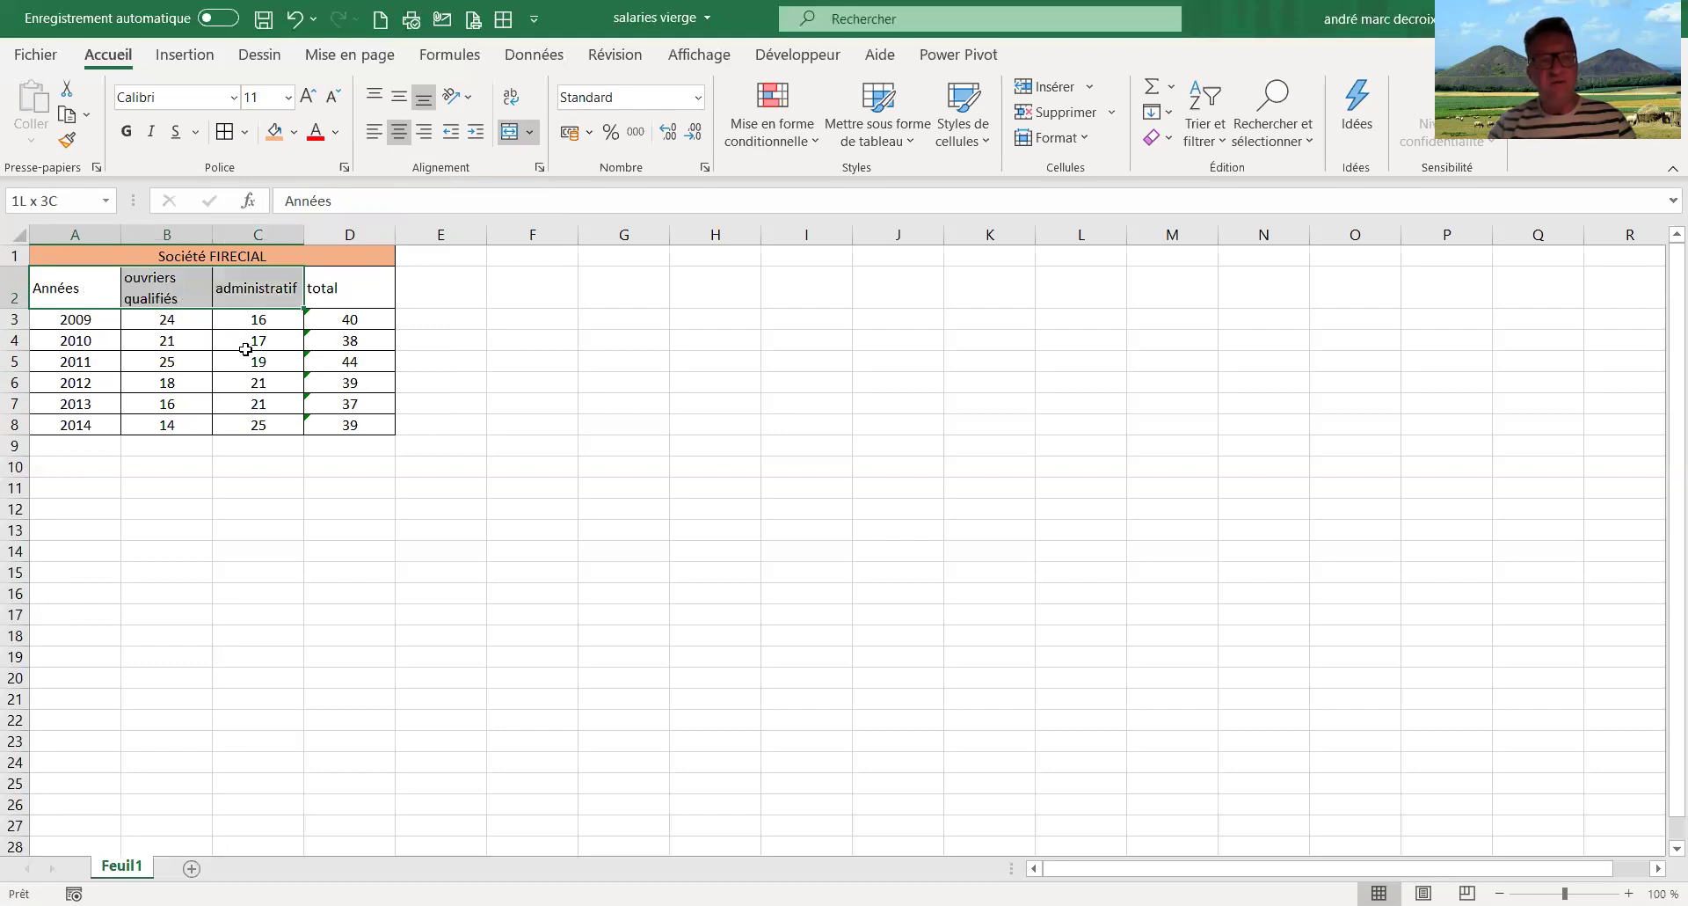
pyautogui.moveTo(239, 403); pyautogui.dragTo(240, 422)
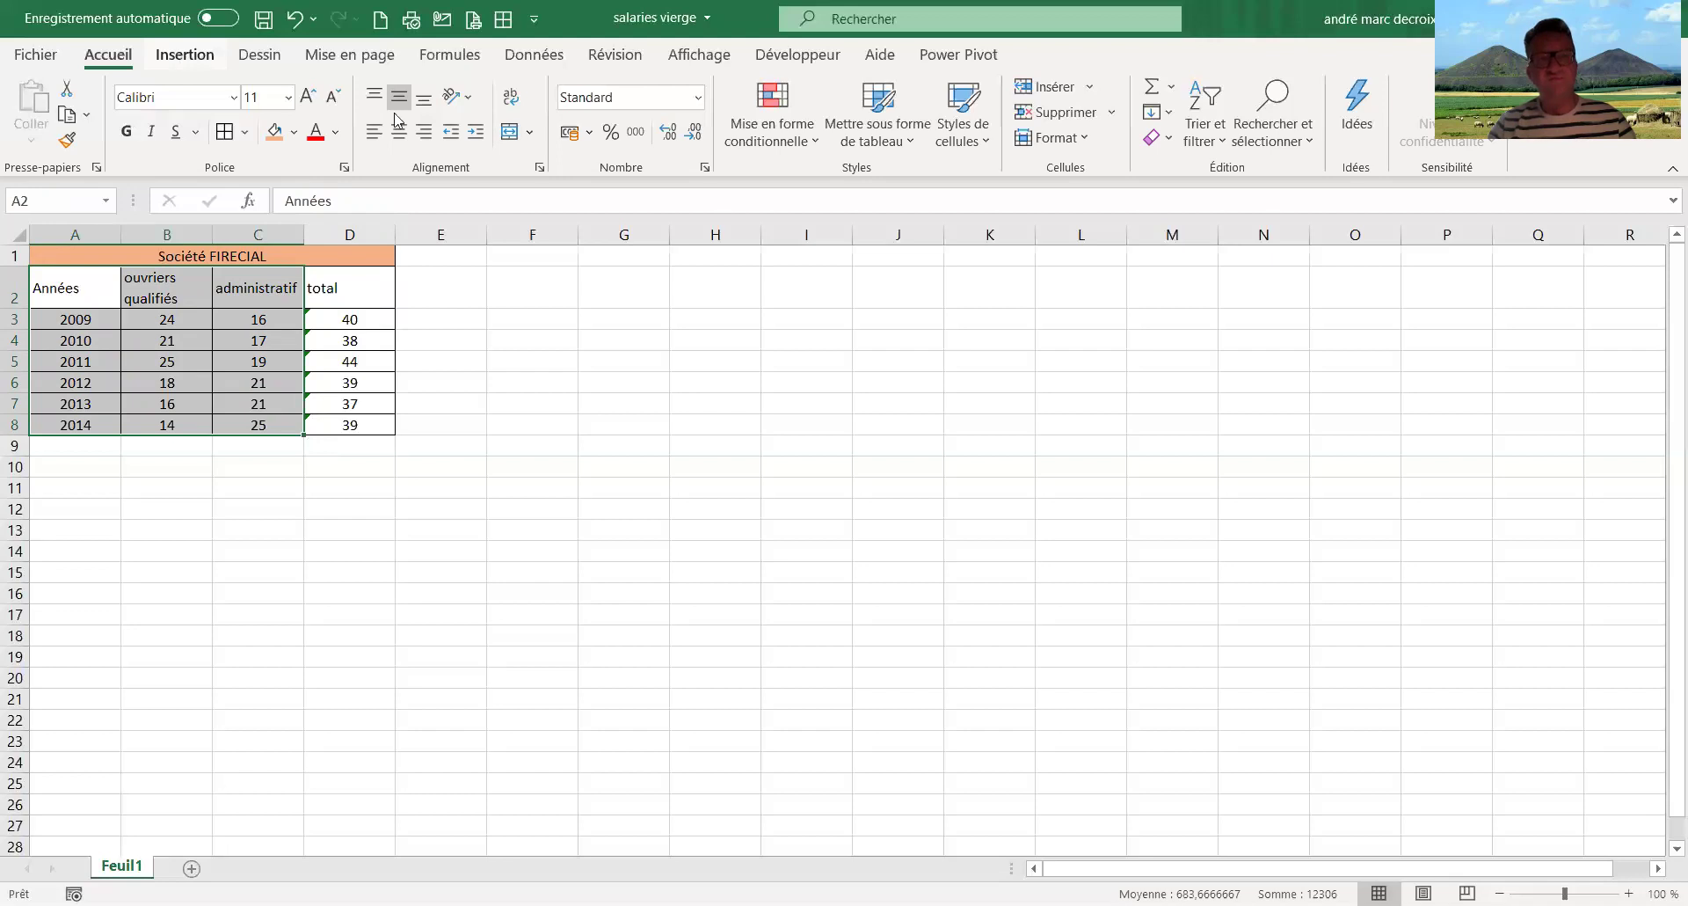
pyautogui.click(183, 56)
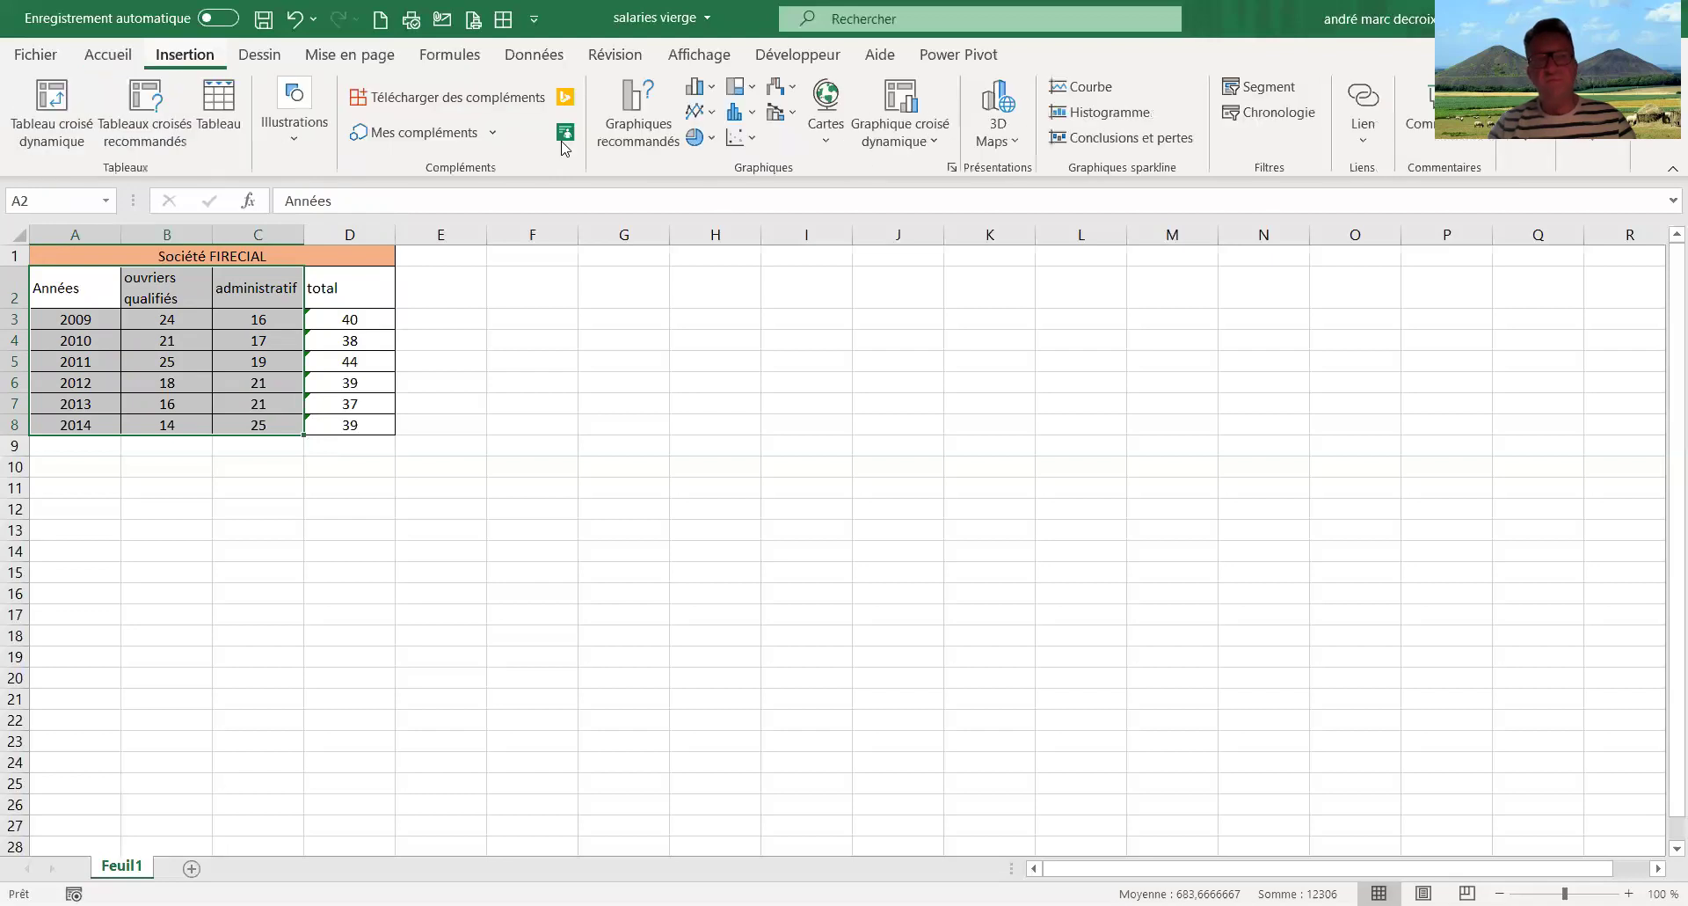
pyautogui.click(637, 134)
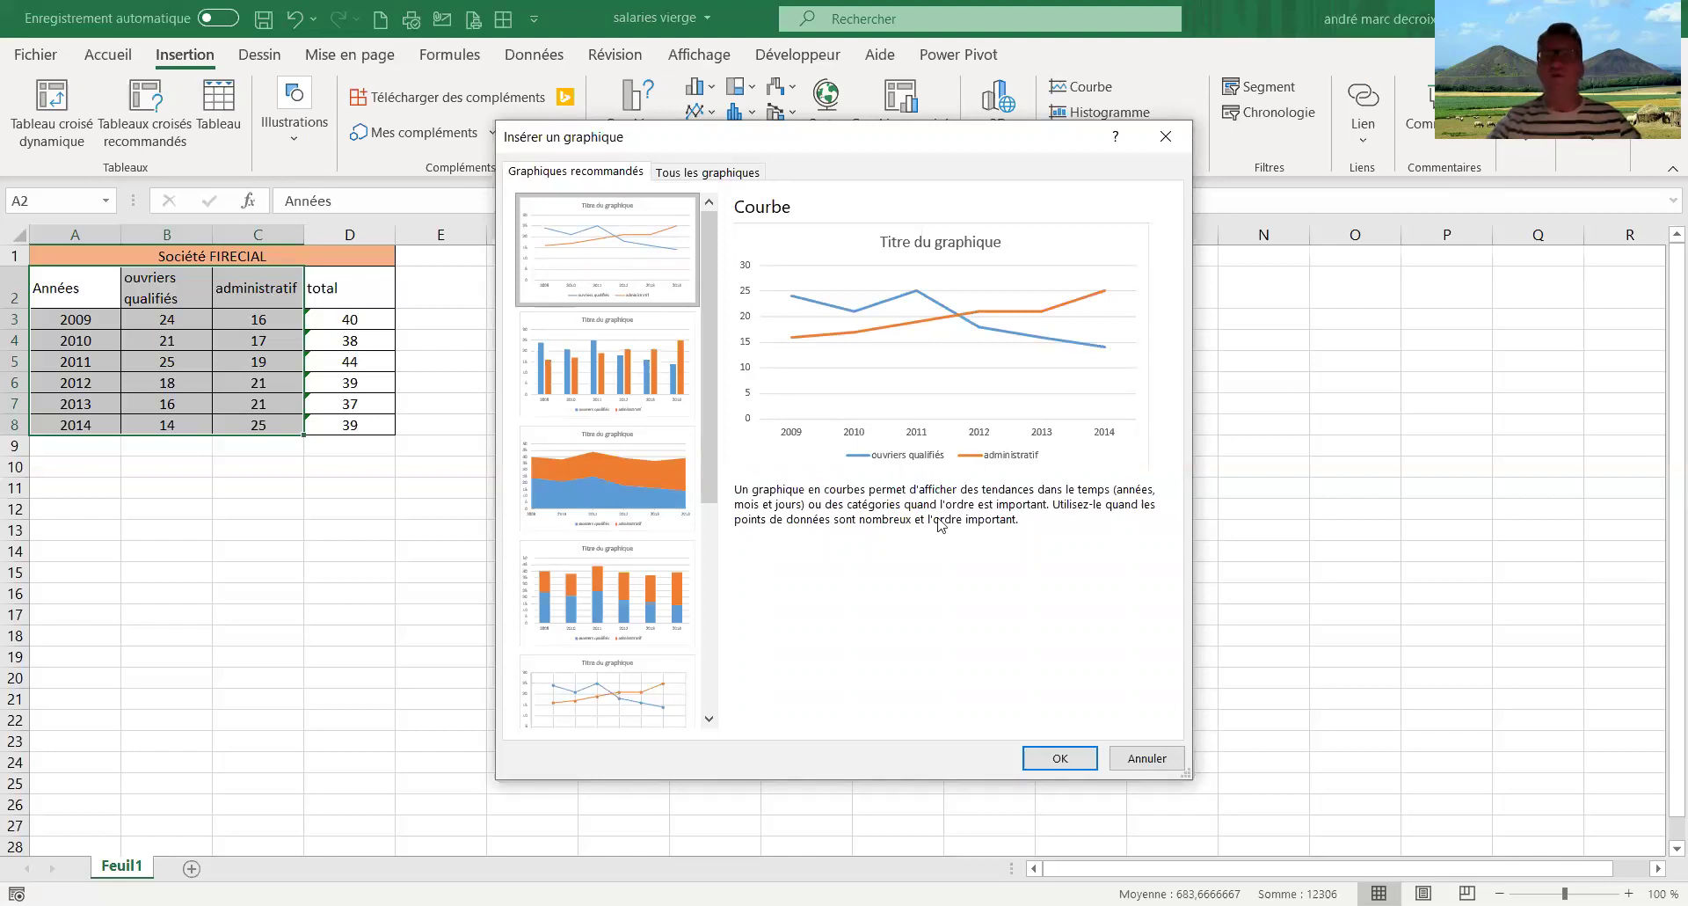
pyautogui.click(1066, 762)
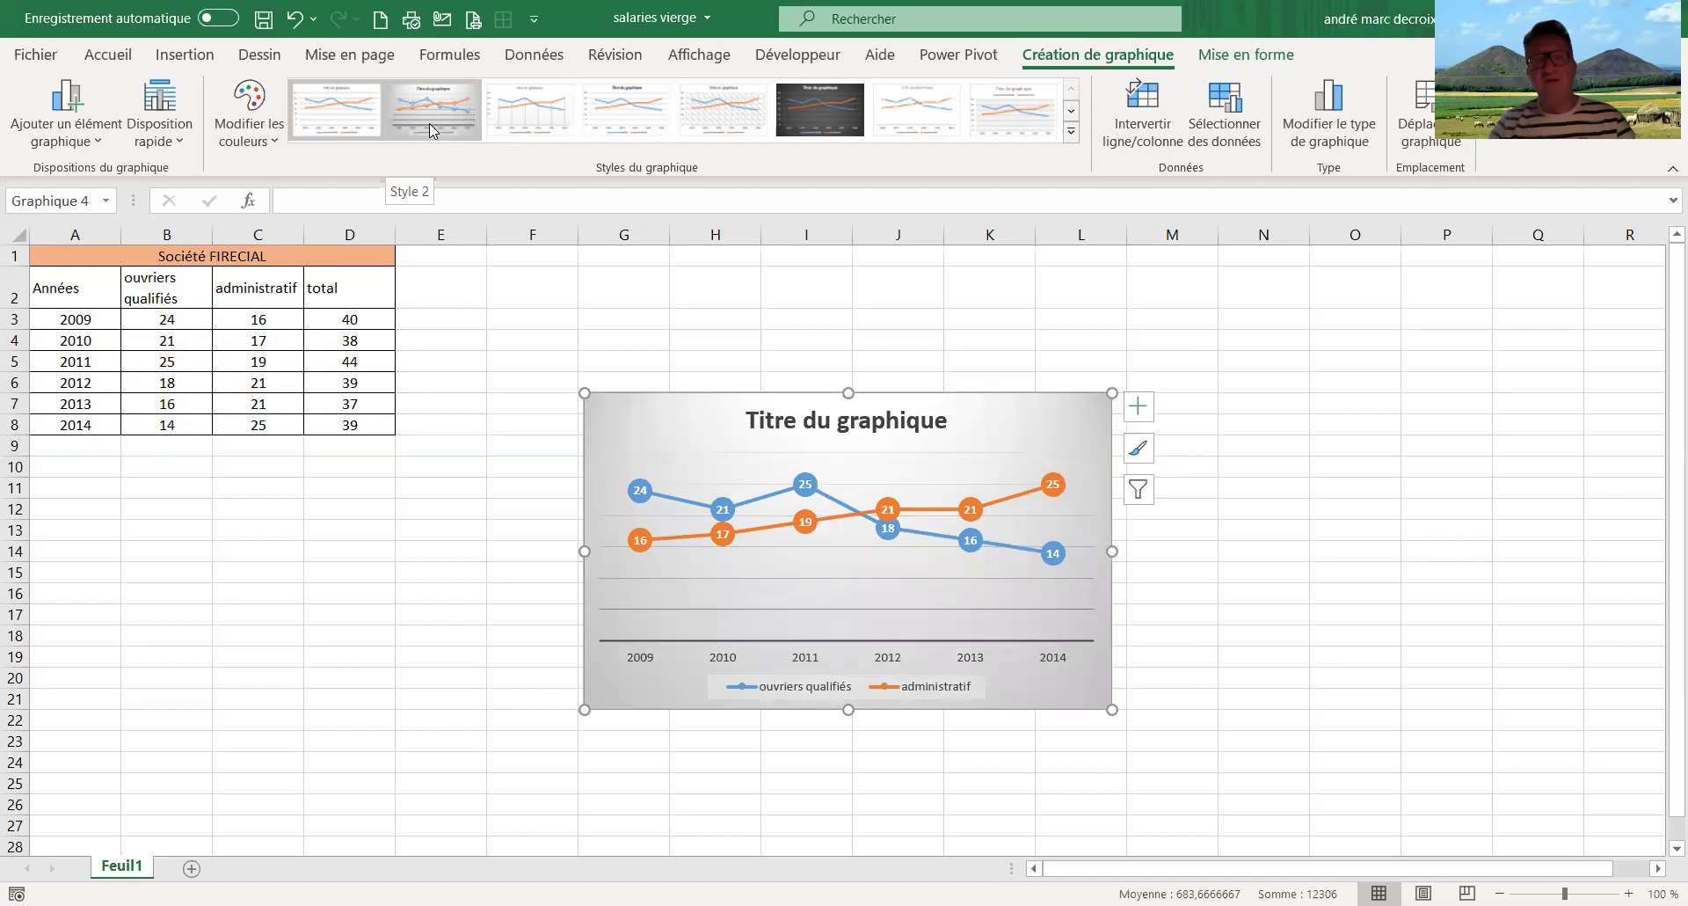
pyautogui.click(431, 125)
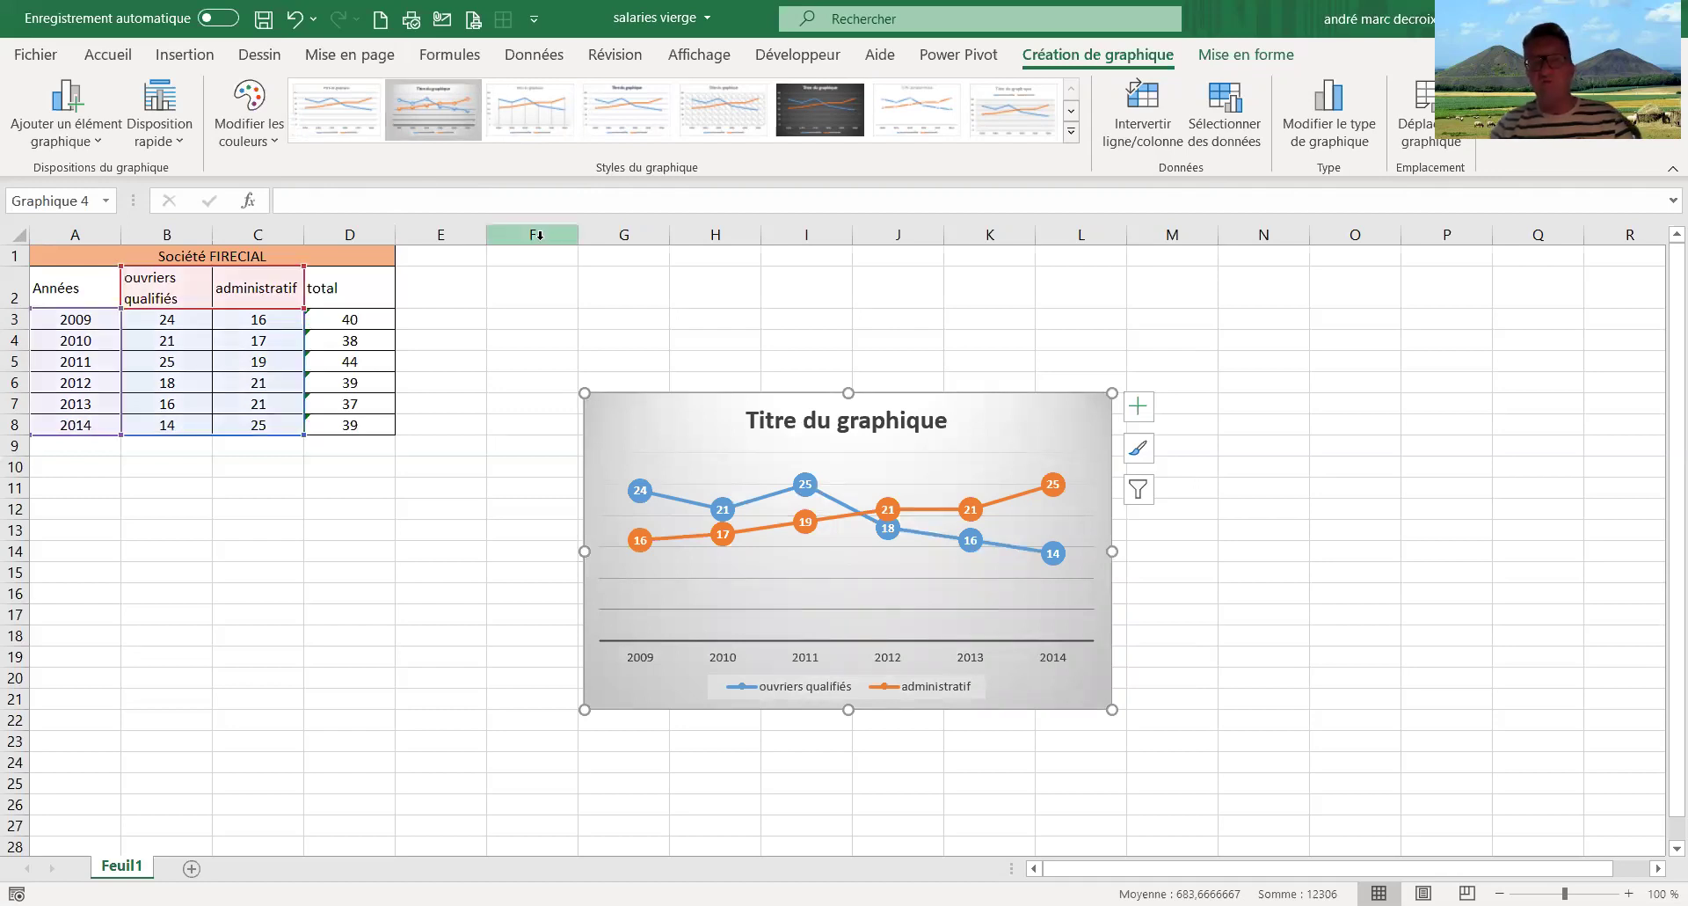